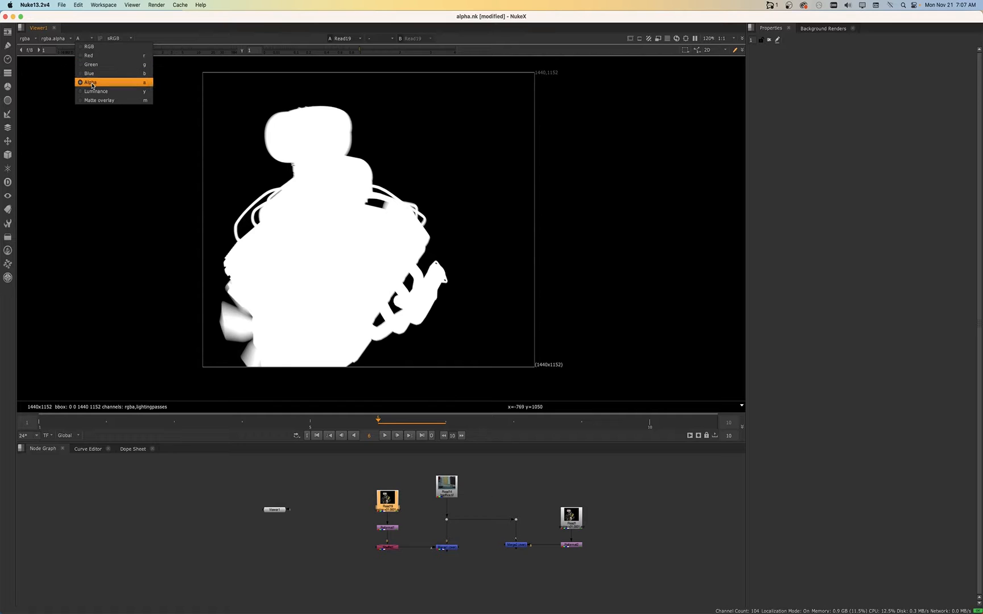
- Return the viewer from alpha to RGB and display the bgoffice.tif background from Read14
click(303, 216)
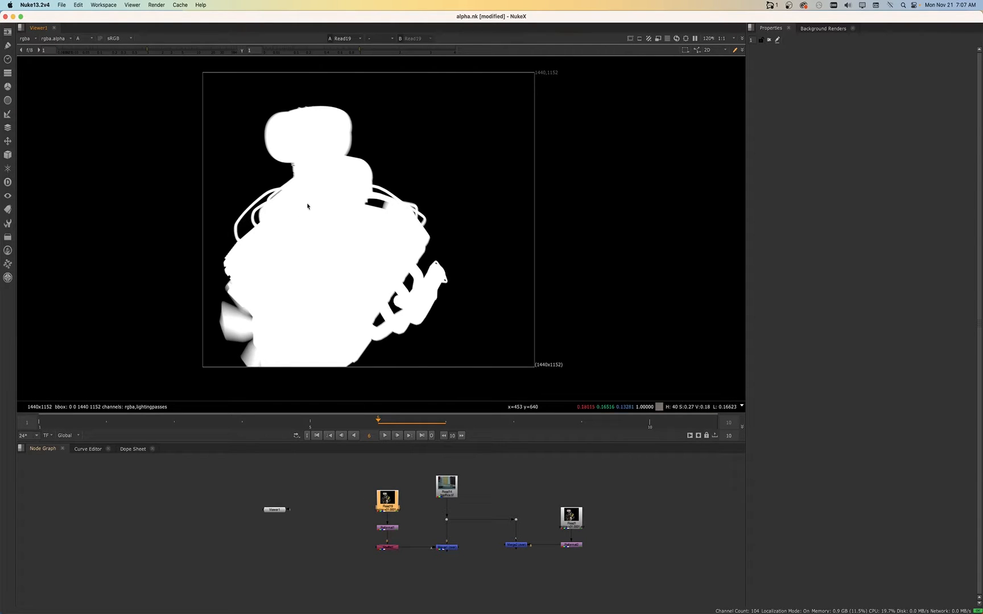
key(a)
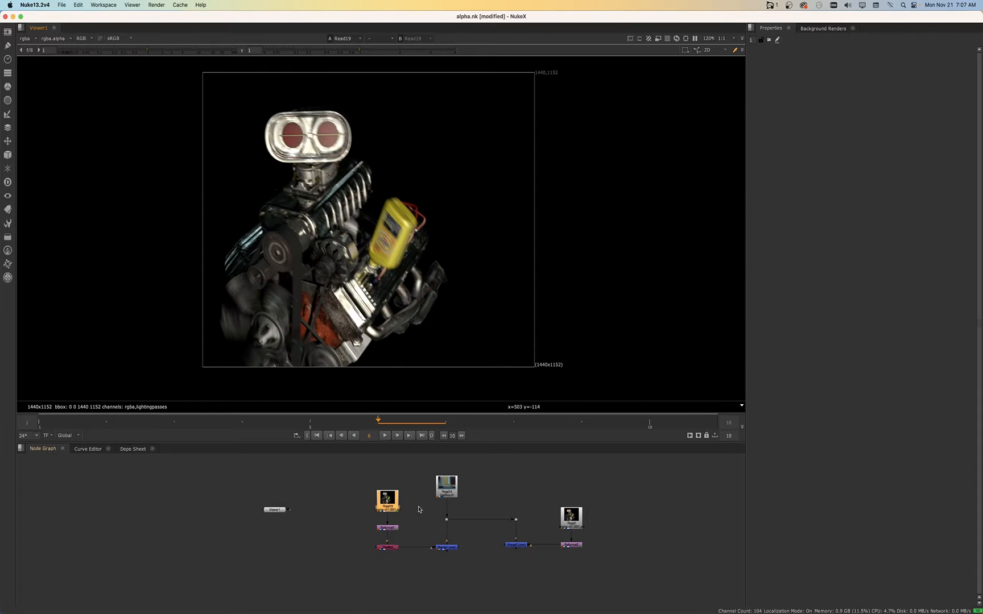
scroll(418, 509, up, 3)
click(446, 484)
key(1)
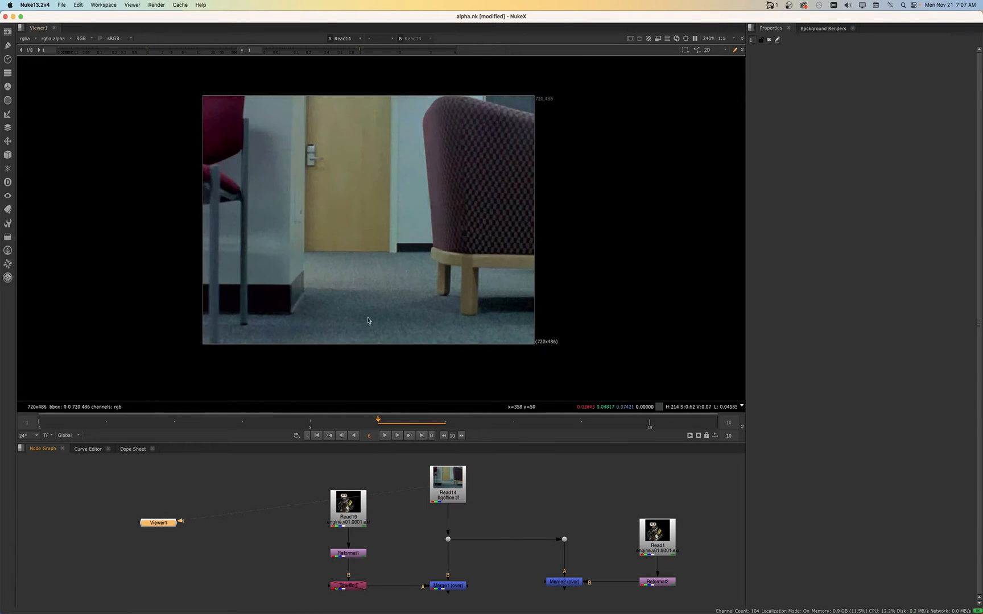
- Examine the bgoffice.tif background image, its channel indicators and the Read14 node's properties
scroll(400, 194, up, 1)
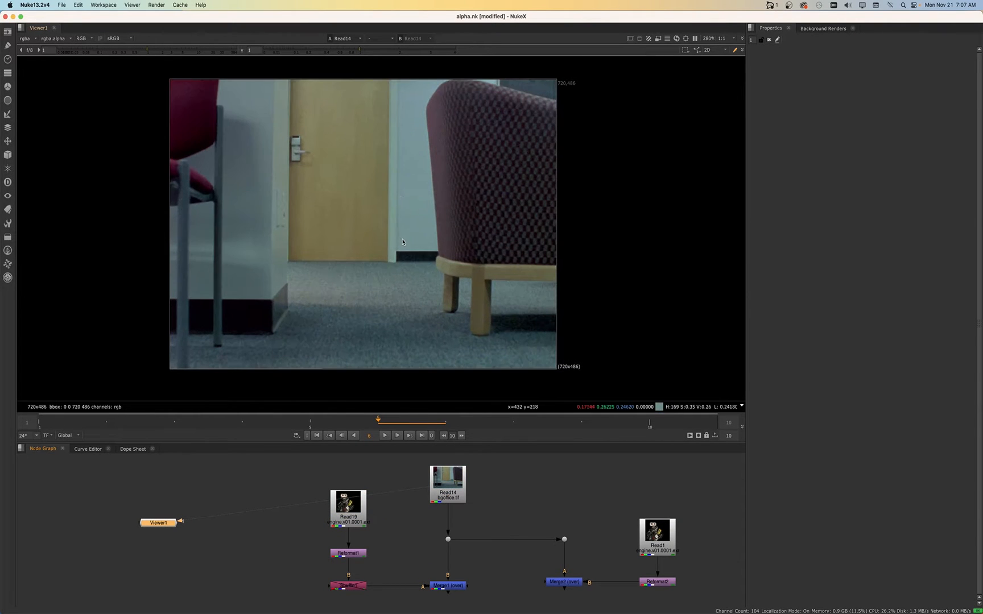
middle_drag(403, 242, 427, 245)
scroll(429, 504, up, 3)
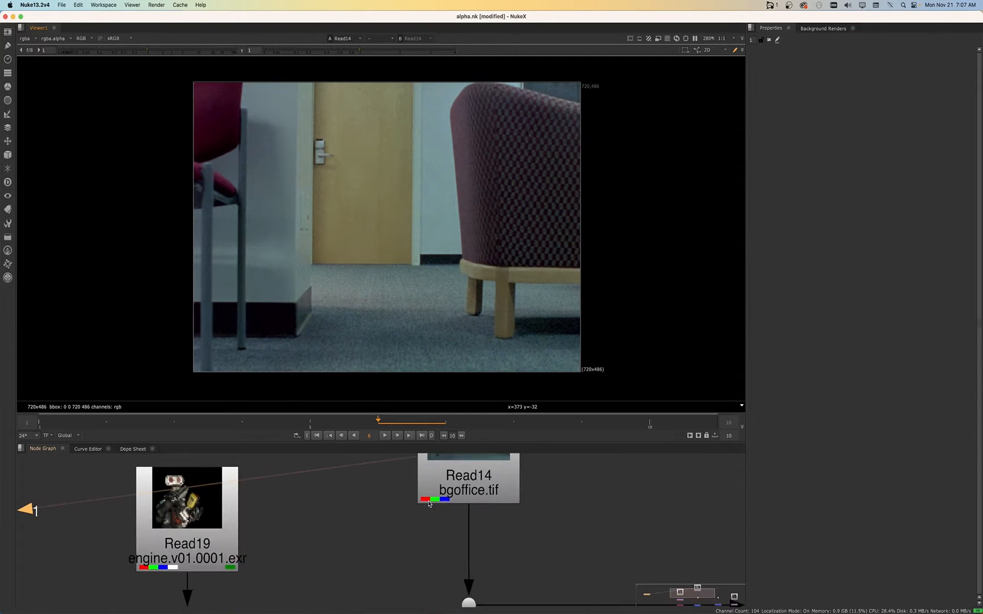
scroll(429, 503, up, 2)
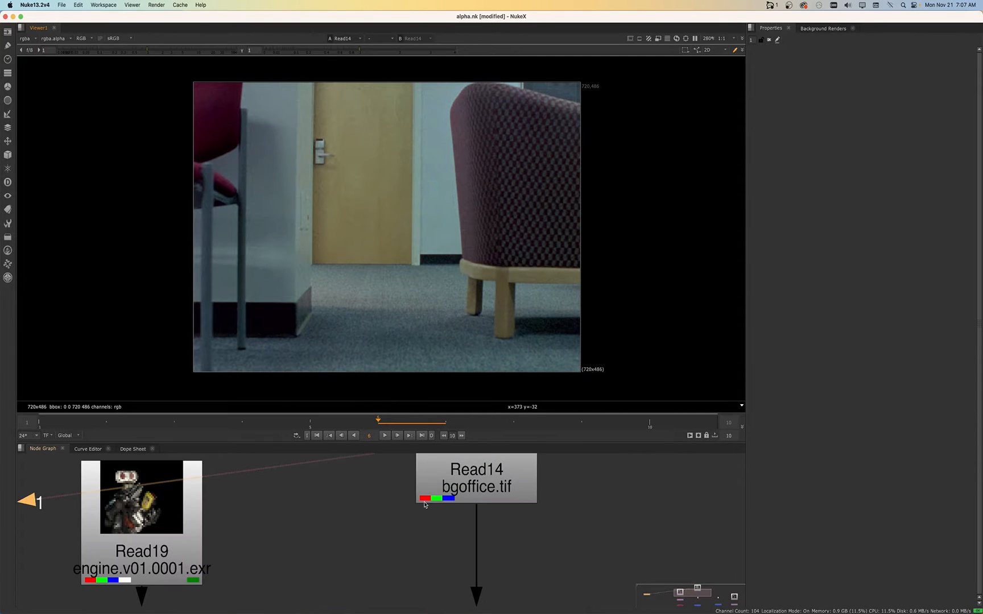
double_click(451, 488)
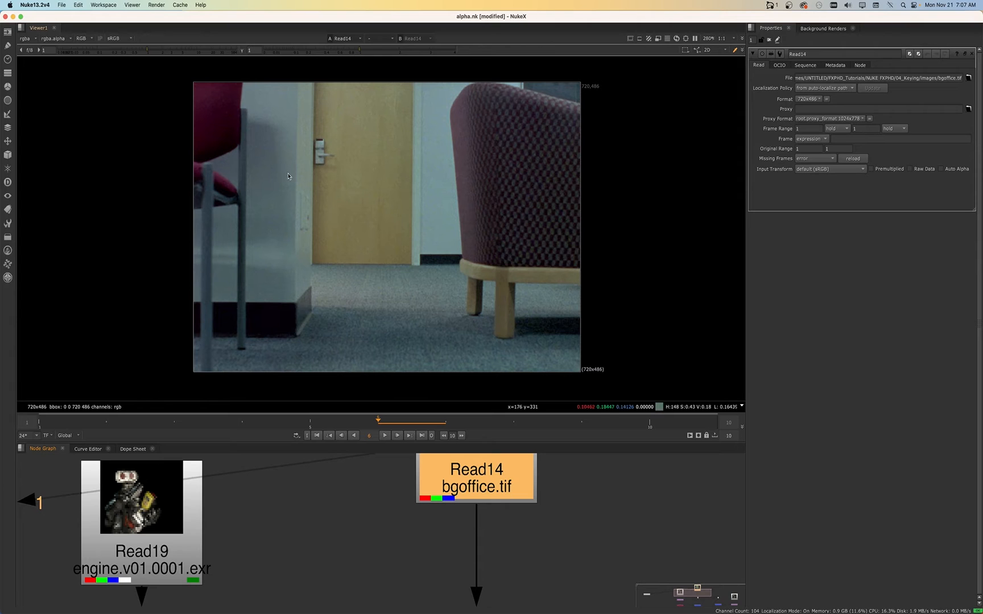
scroll(376, 197, down, 2)
scroll(381, 202, up, 2)
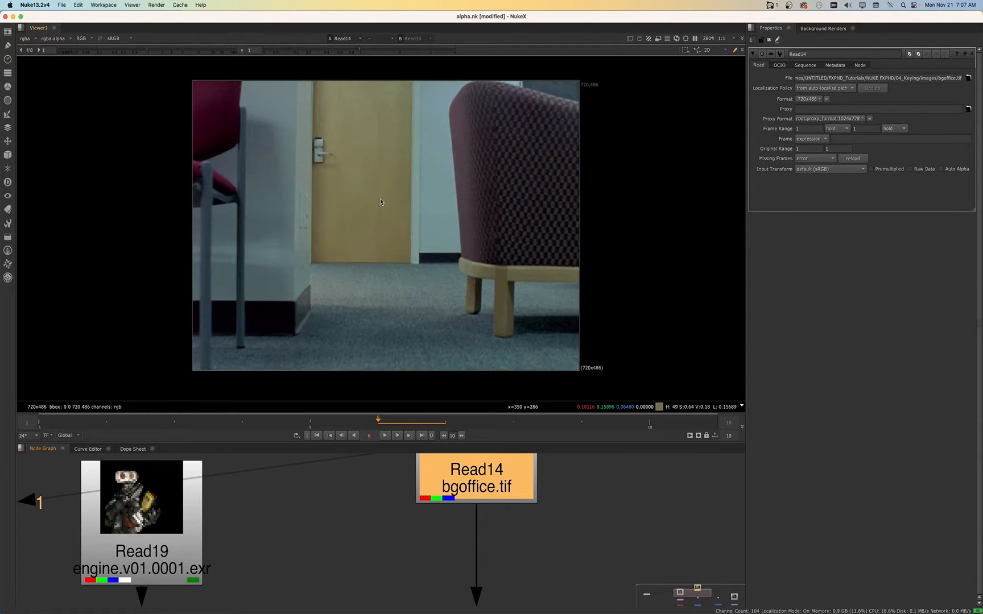
scroll(358, 191, down, 2)
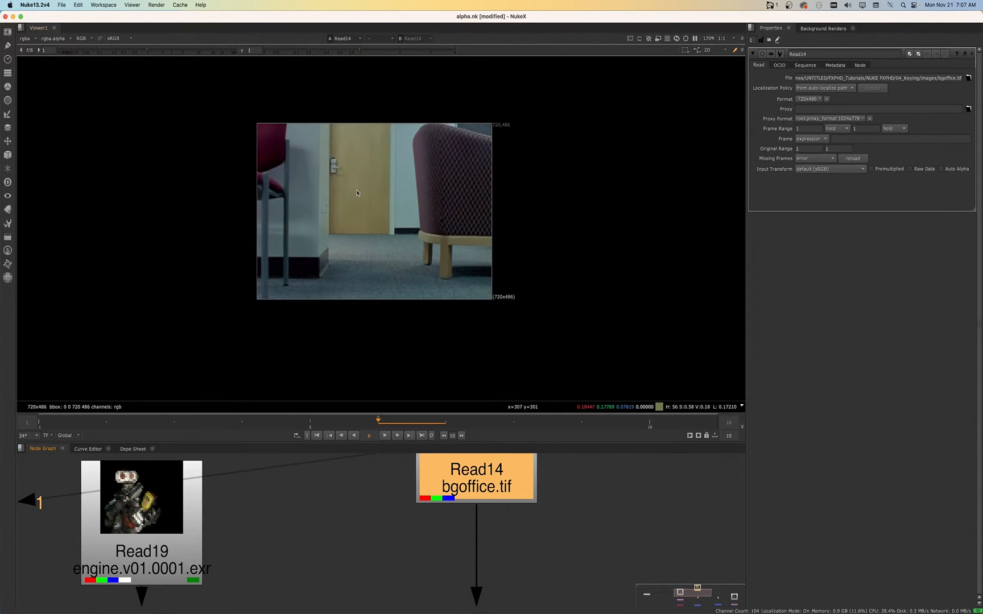
scroll(358, 191, up, 1)
- Display the Read19 engine render, check its alpha channel and return to the RGB view
click(141, 524)
key(1)
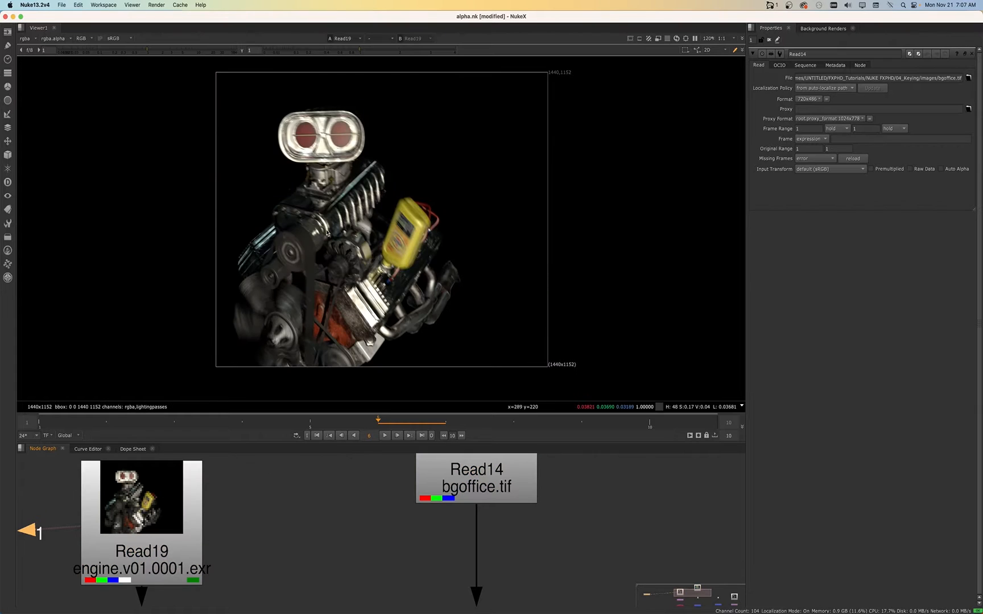
key(a)
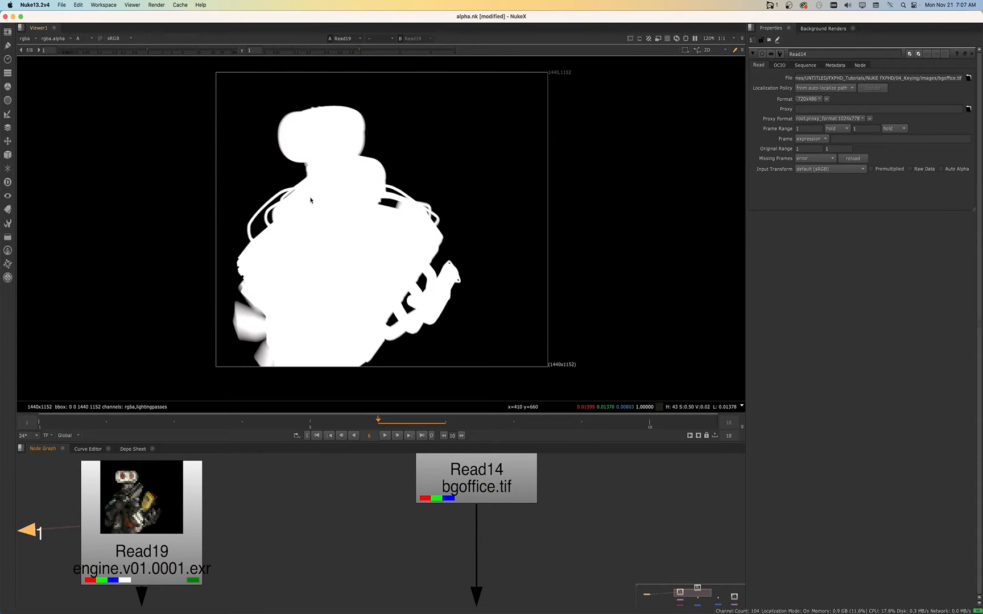
key(a)
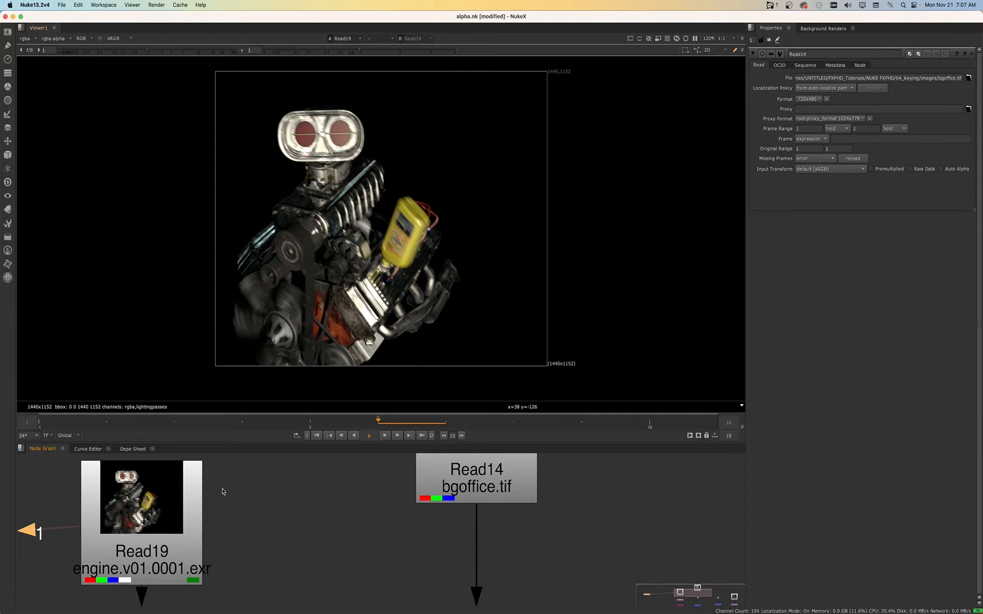
- Reposition the Viewer1 node closer to the Read19 engine node in the node graph
scroll(215, 522, down, 3)
scroll(217, 524, down, 3)
middle_drag(247, 537, 297, 501)
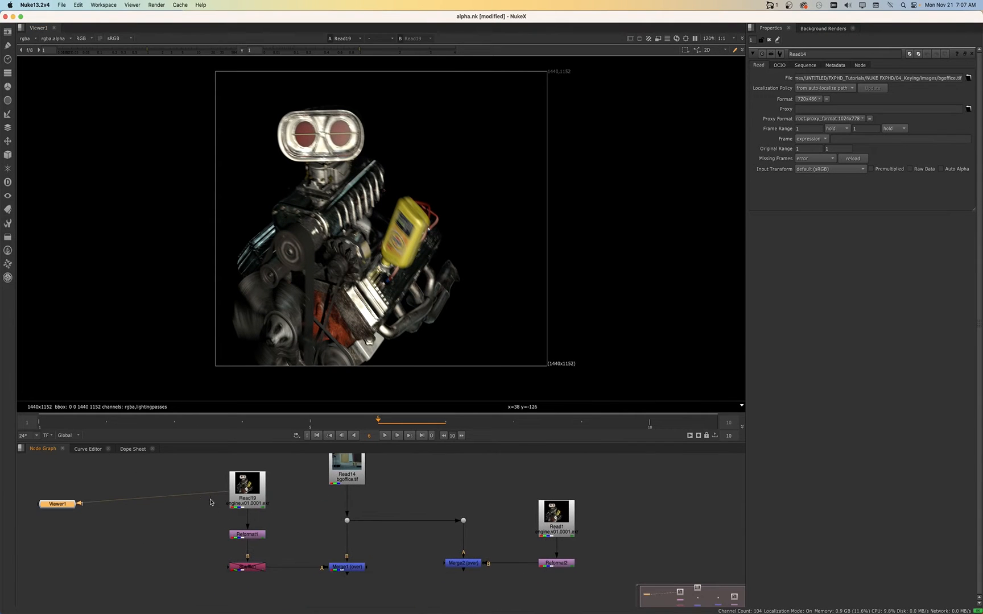
drag(54, 508, 107, 478)
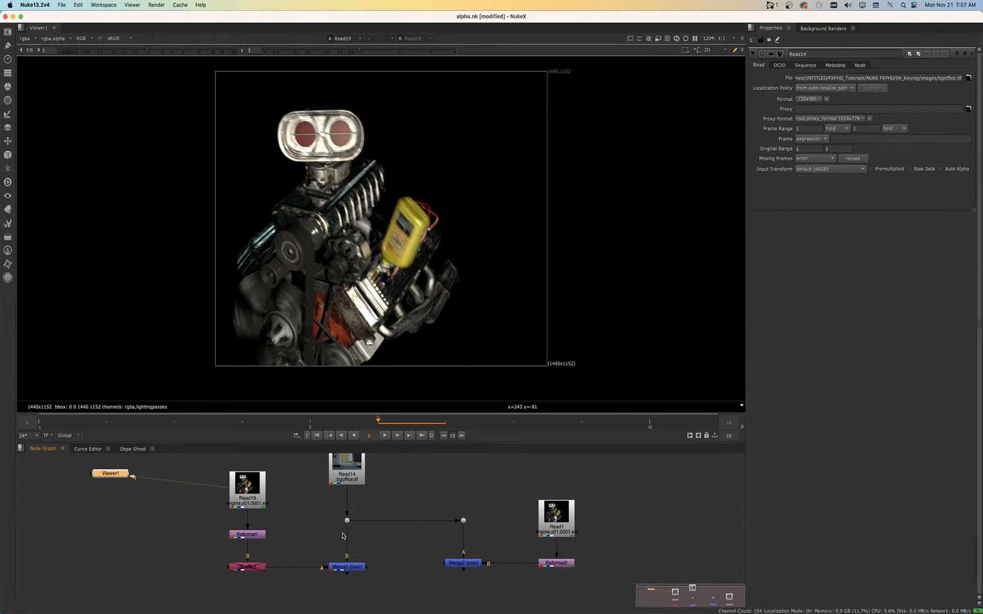
- Display the Read14 background again and examine the channel indicators on its node up close
click(340, 472)
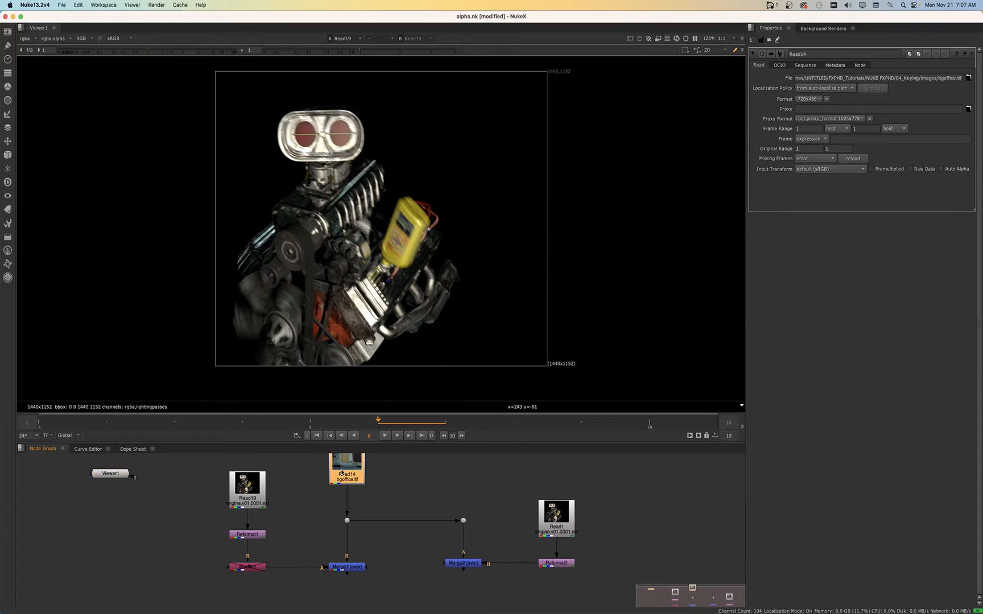
key(1)
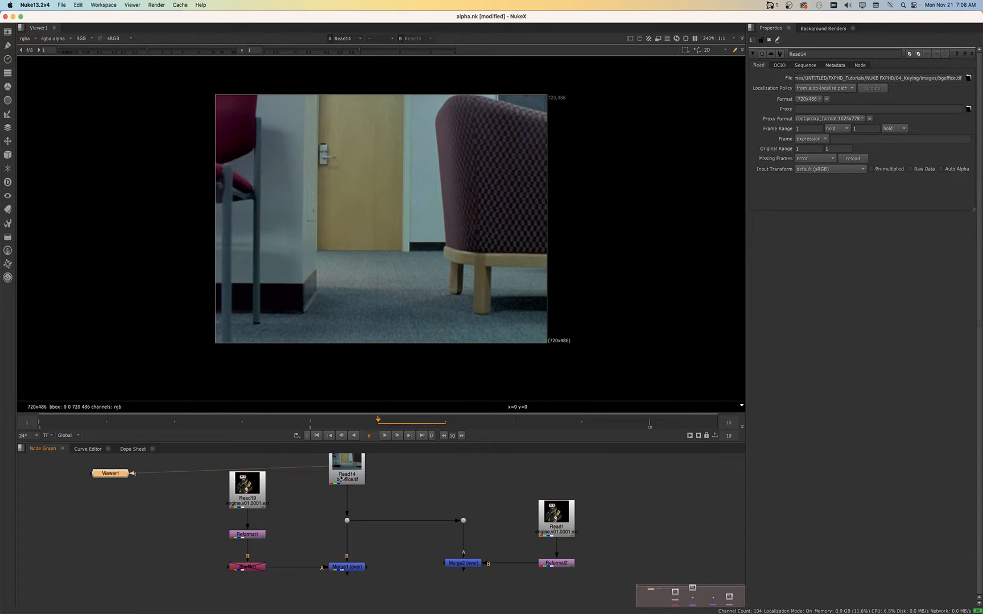
scroll(341, 486, up, 5)
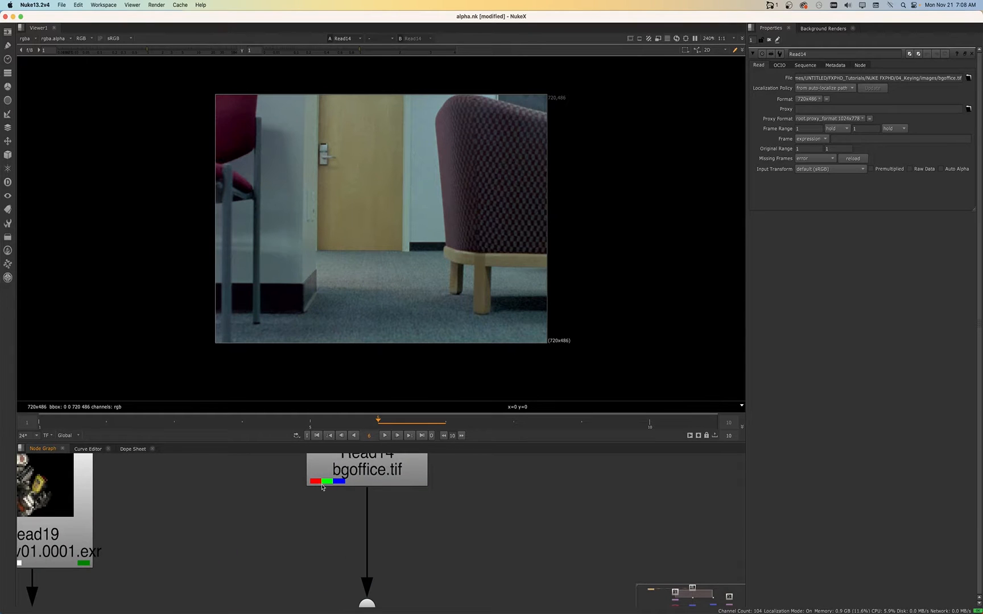
scroll(313, 485, up, 2)
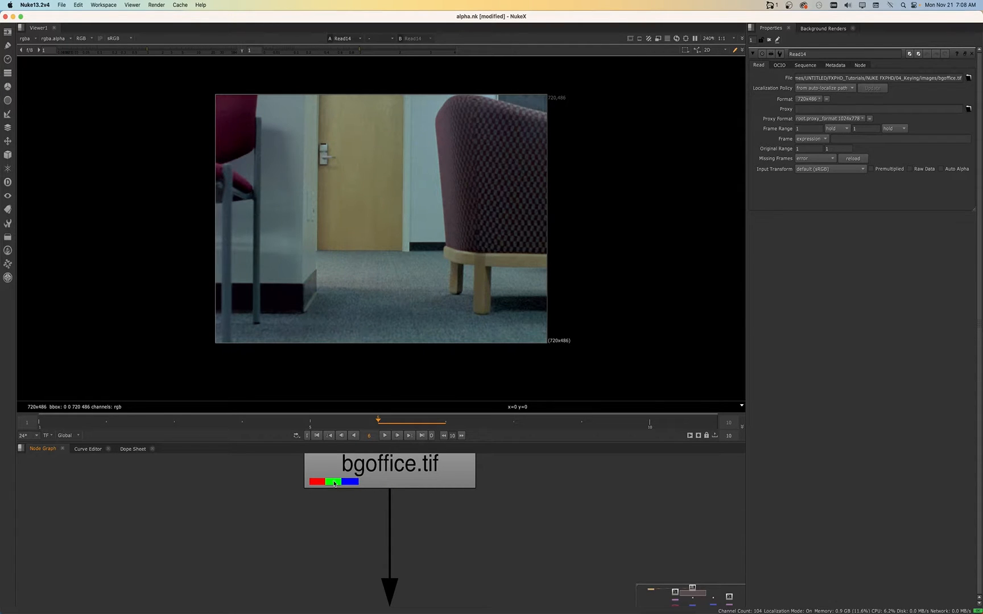
middle_drag(321, 479, 314, 537)
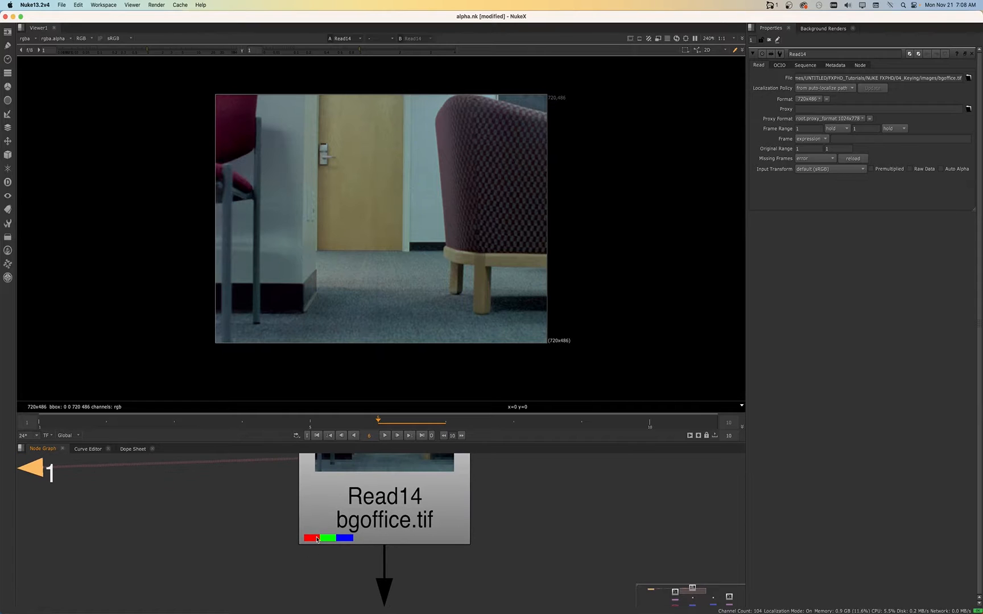
click(320, 539)
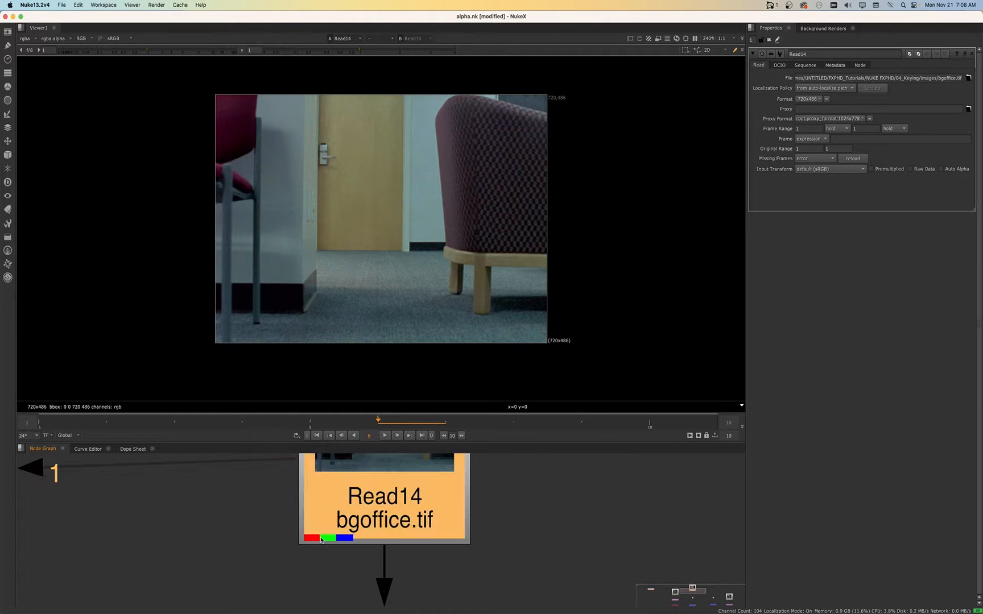
- View the Read1 engine render, followed by the Merge2 (over) composite it feeds
scroll(339, 529, down, 5)
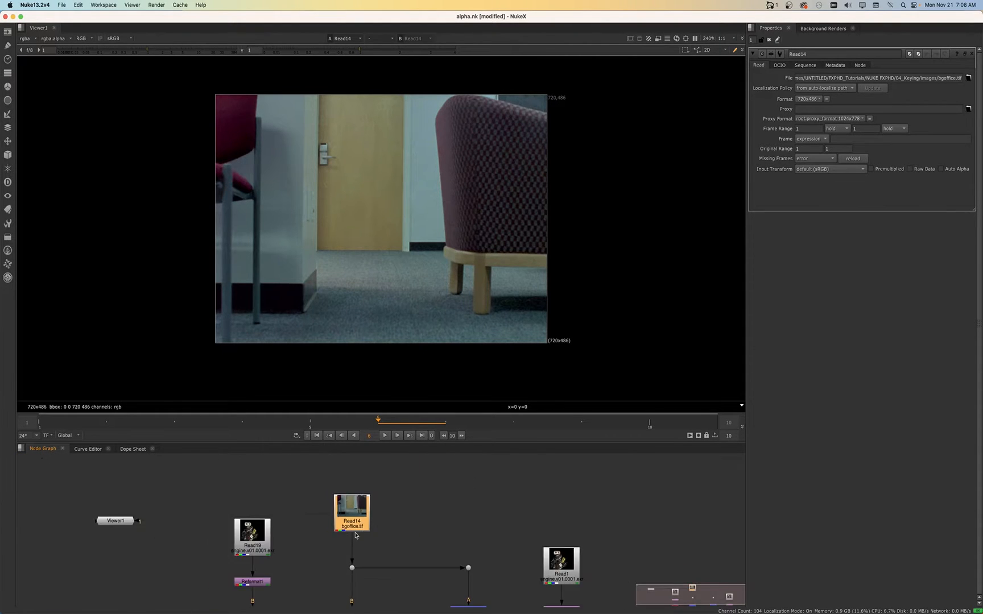
key(Down)
scroll(357, 520, down, 2)
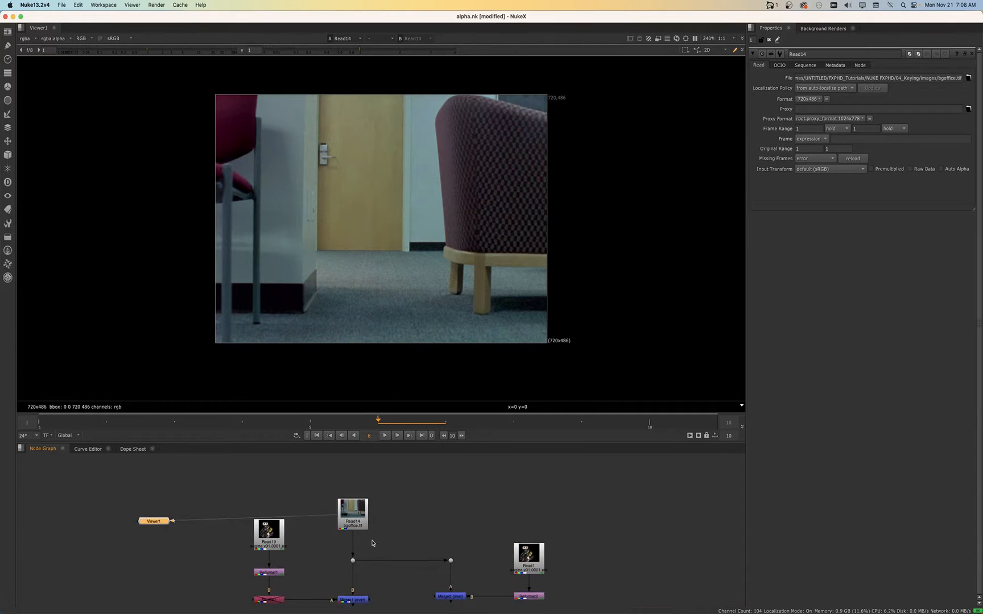
middle_drag(372, 539, 359, 496)
scroll(410, 532, up, 4)
click(561, 521)
key(1)
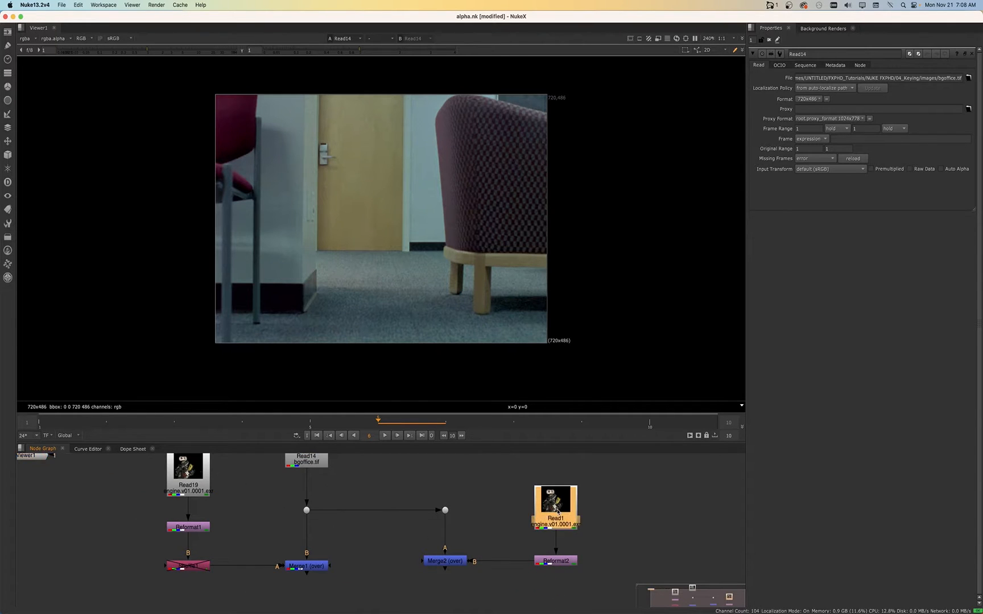
click(444, 562)
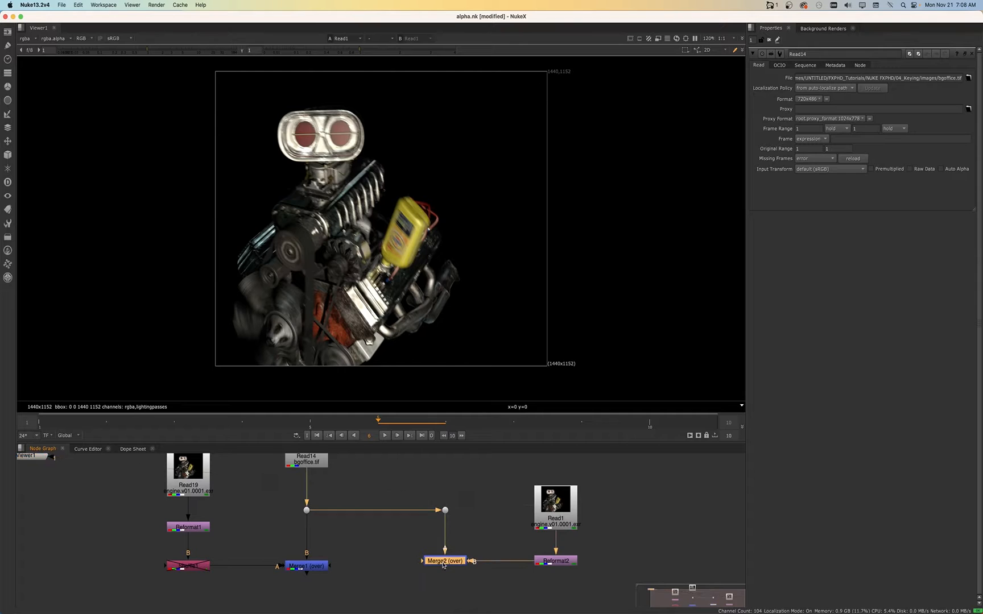
key(1)
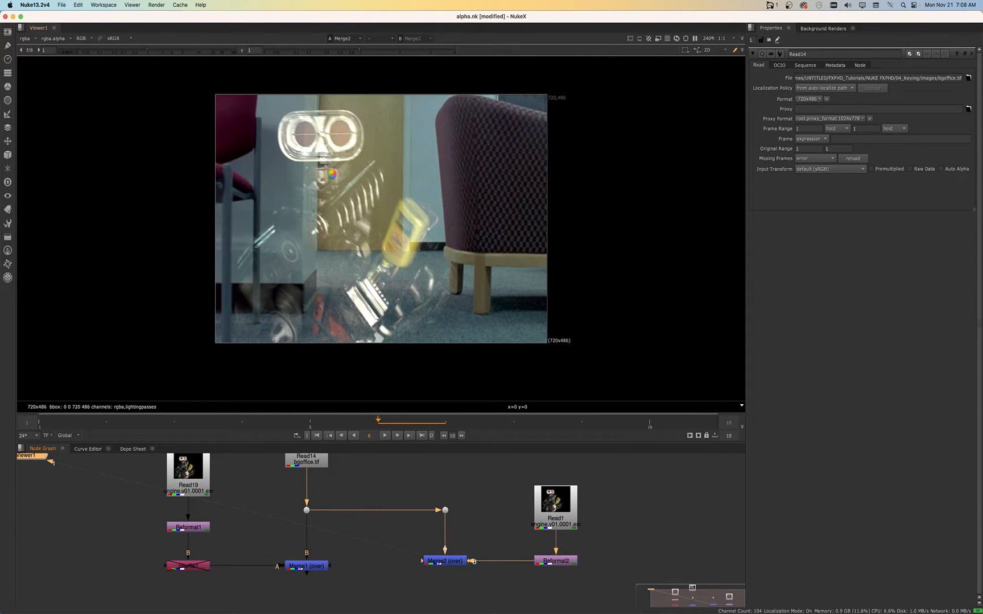
- Compare the background at the dot below Read14 with the Merge2 (over) composite in the viewer
middle_drag(290, 488, 289, 501)
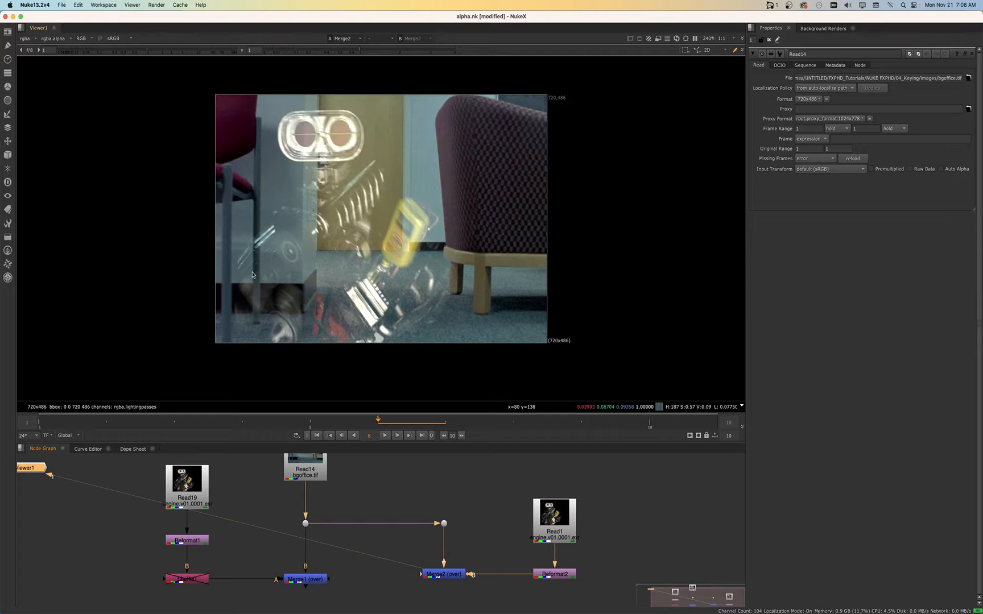
drag(288, 498, 328, 536)
key(1)
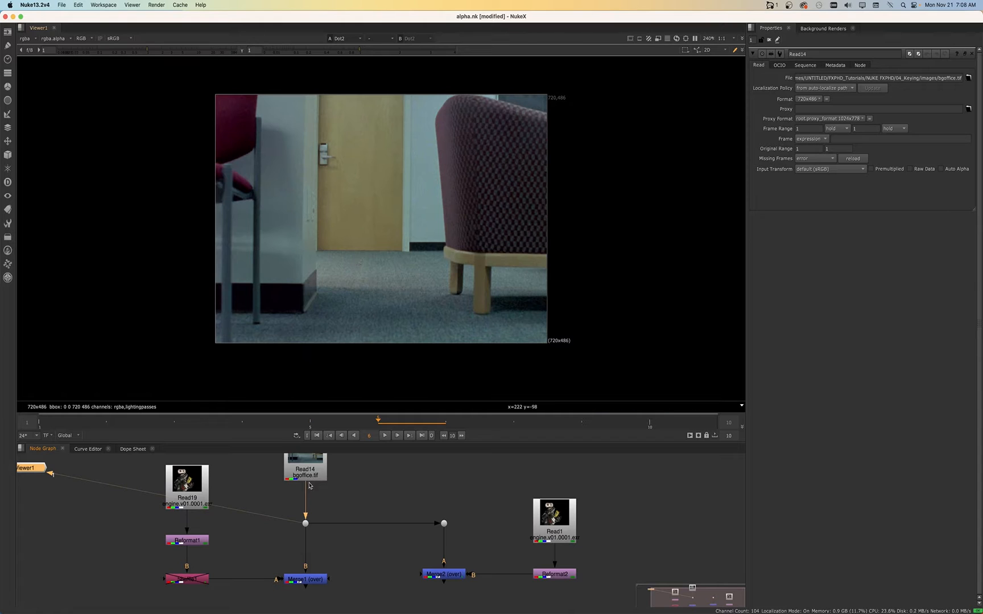
drag(294, 509, 330, 546)
click(450, 578)
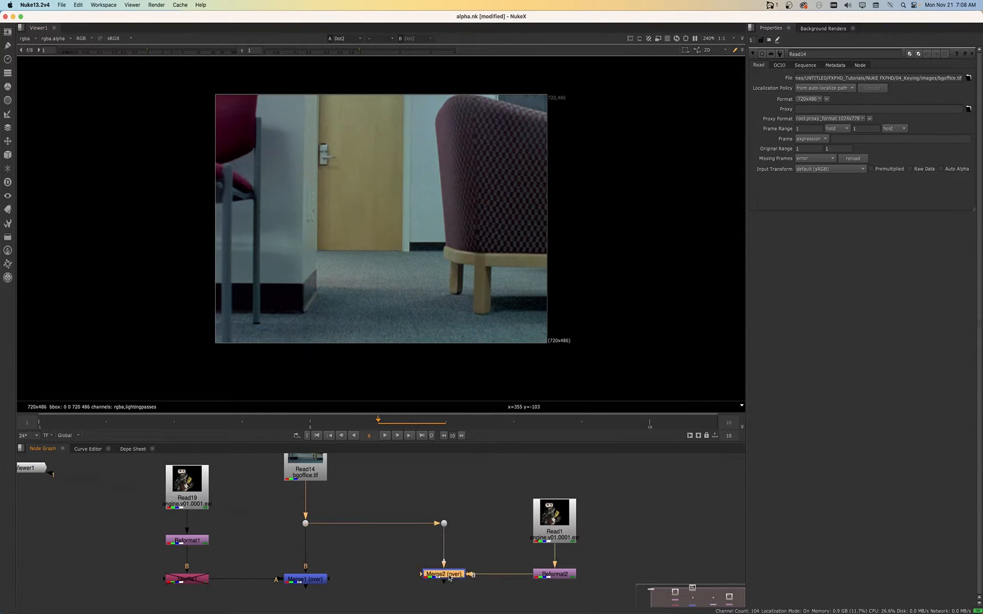
key(1)
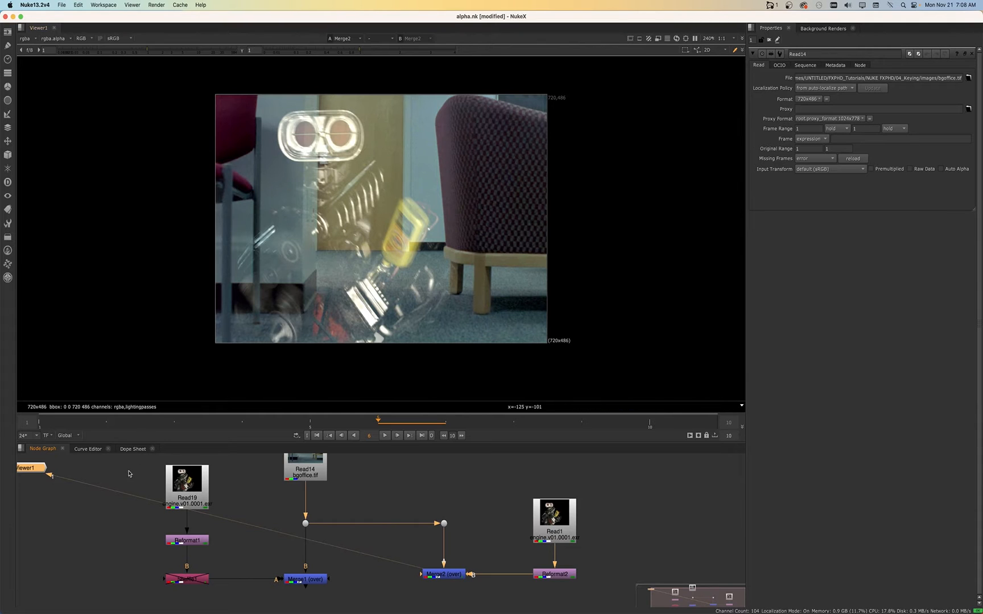
- Move the Viewer1 node directly below the Merge2 (over) node
scroll(93, 492, down, 2)
drag(47, 474, 333, 588)
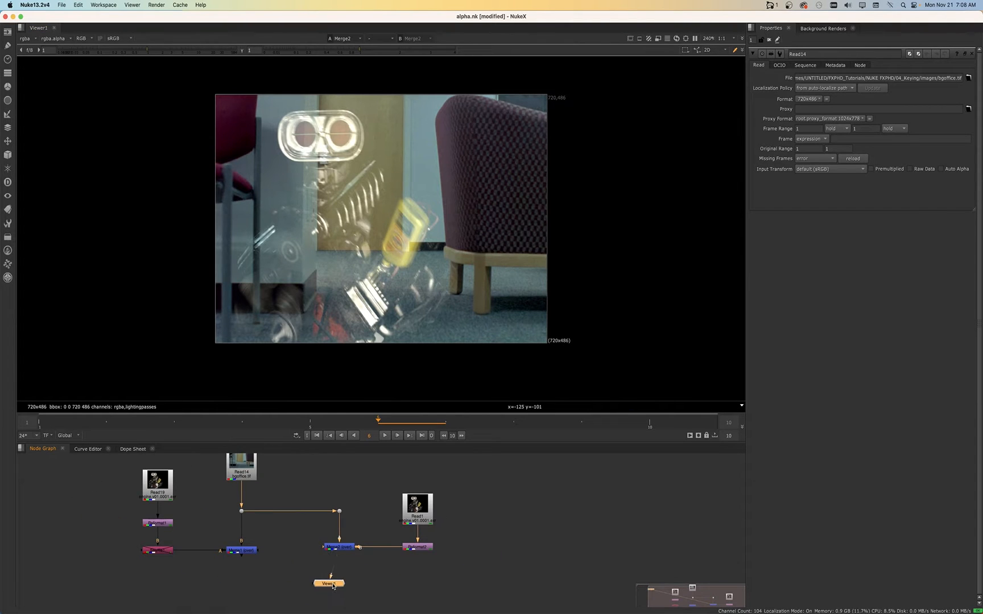
- Display the Read19 engine render and examine its node's channel indicators, including the white alpha one
scroll(147, 489, up, 2)
scroll(166, 519, up, 2)
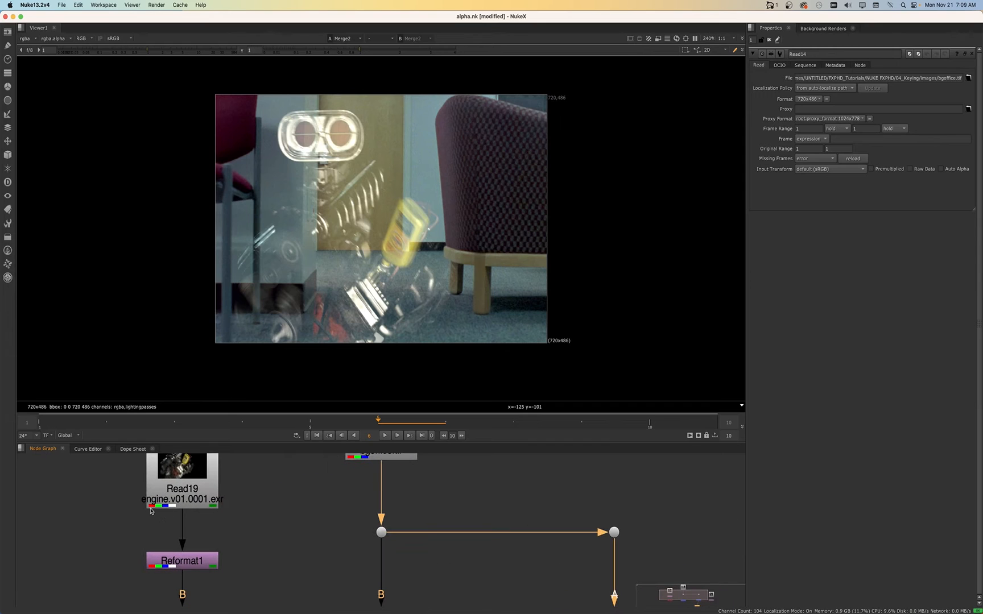
click(167, 489)
key(1)
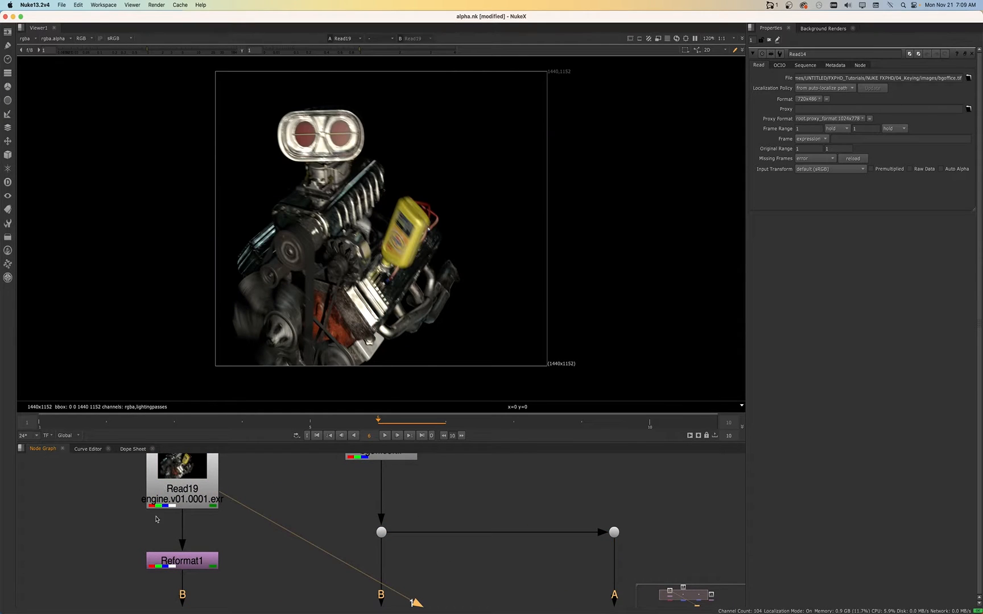
scroll(154, 512, up, 2)
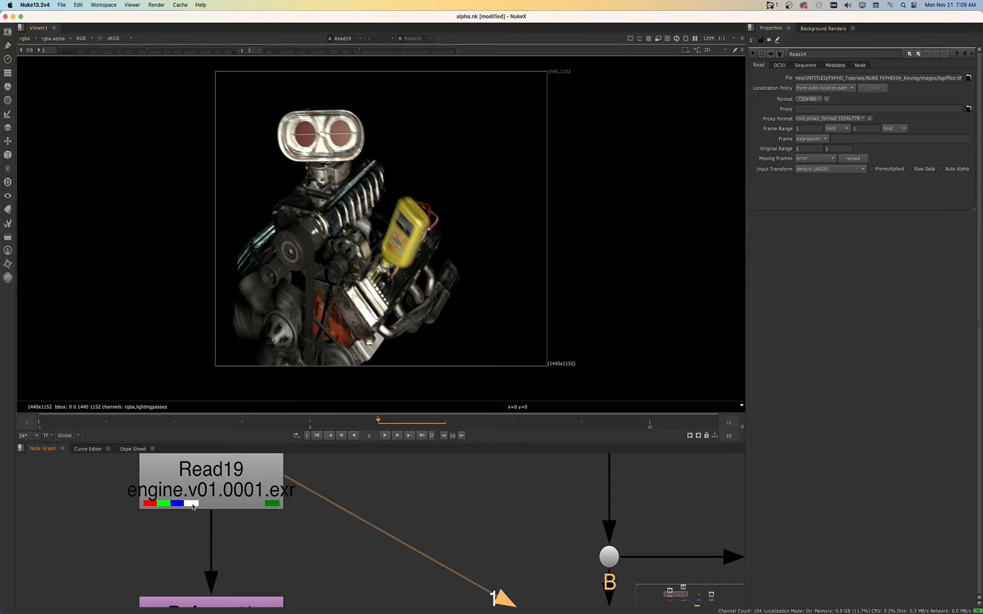
scroll(193, 506, down, 2)
click(198, 488)
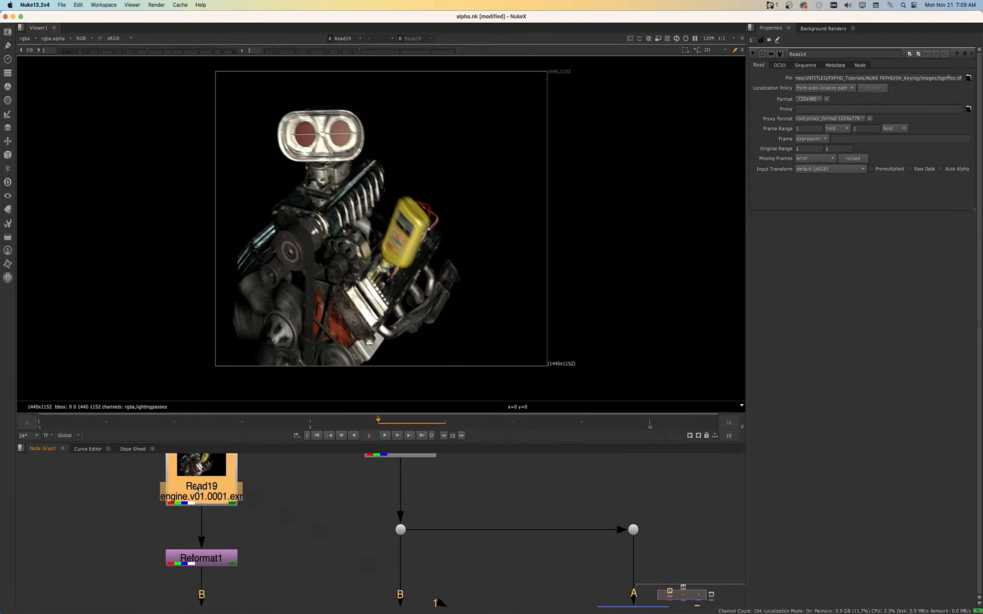
key(1)
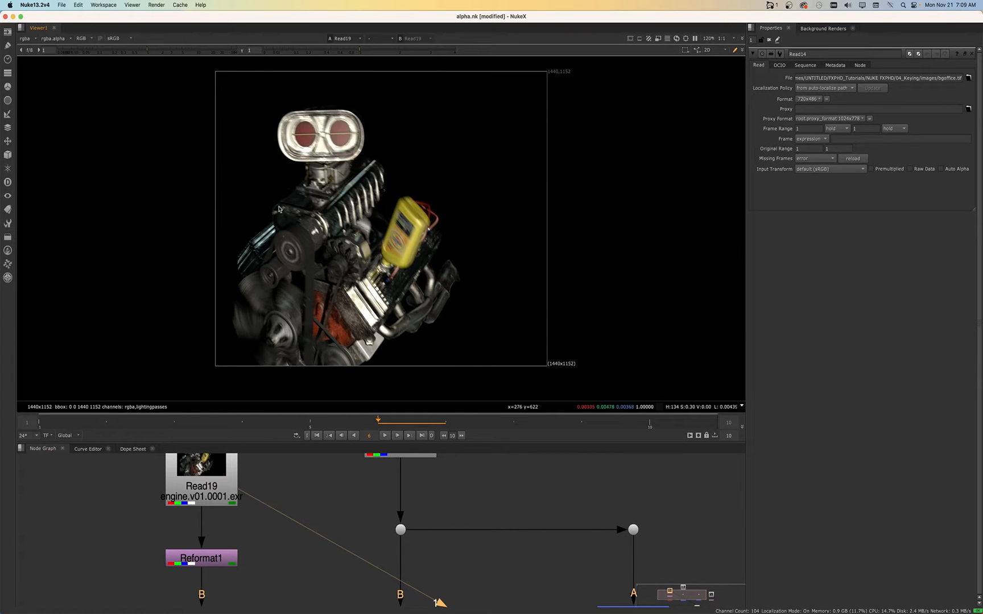
- Compare the alpha channels of Read19 and the Read14 background in the viewer, finishing with Read19 in RGB
key(a)
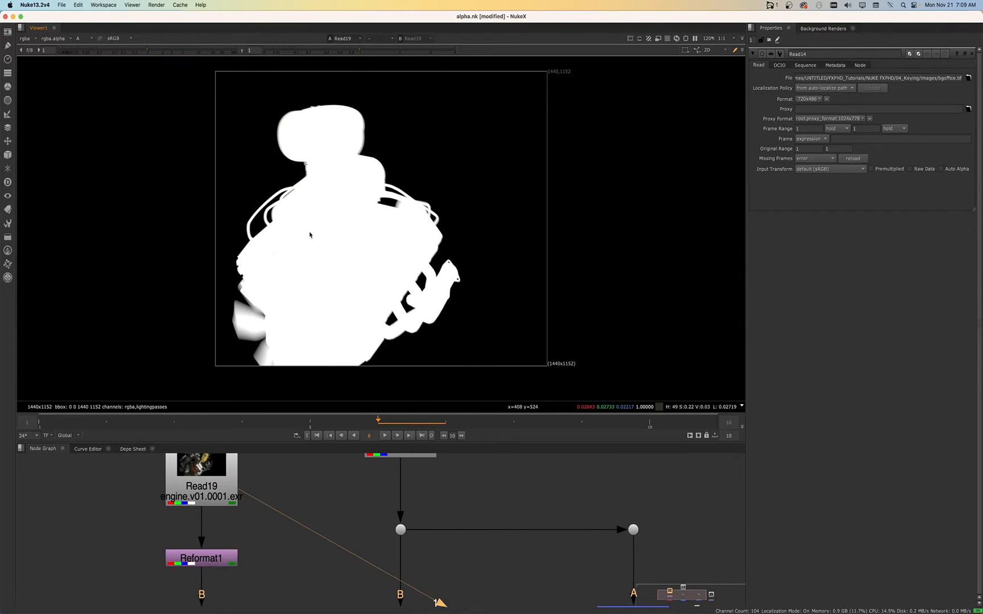
scroll(352, 505, down, 1)
scroll(352, 505, down, 2)
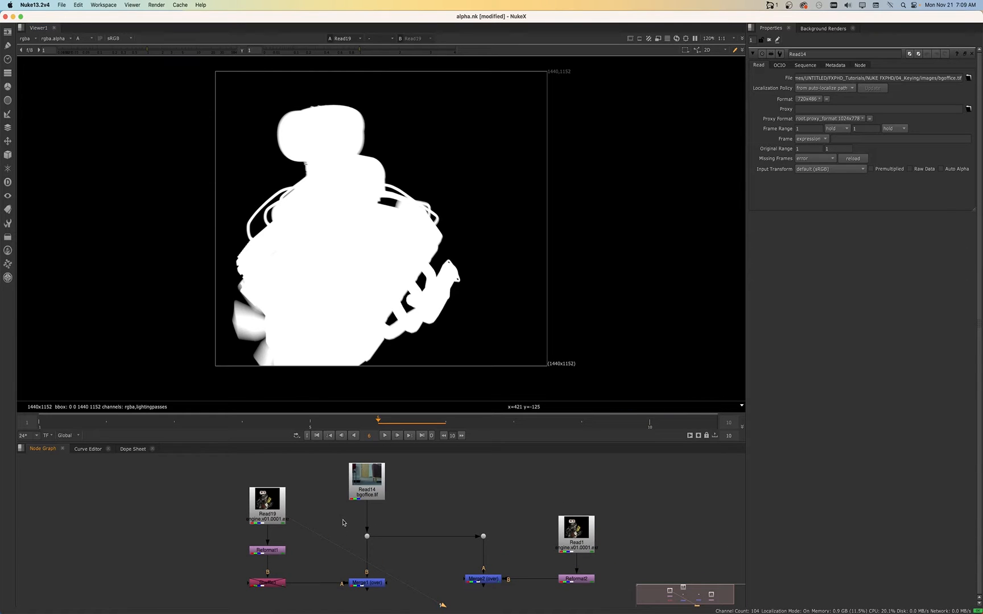
click(363, 493)
key(1)
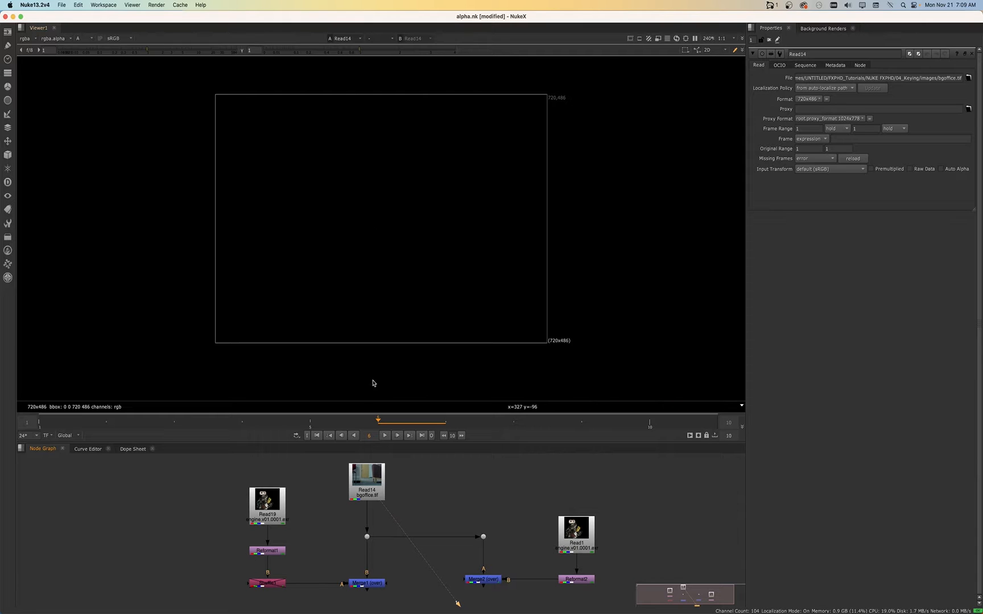
click(265, 506)
key(1)
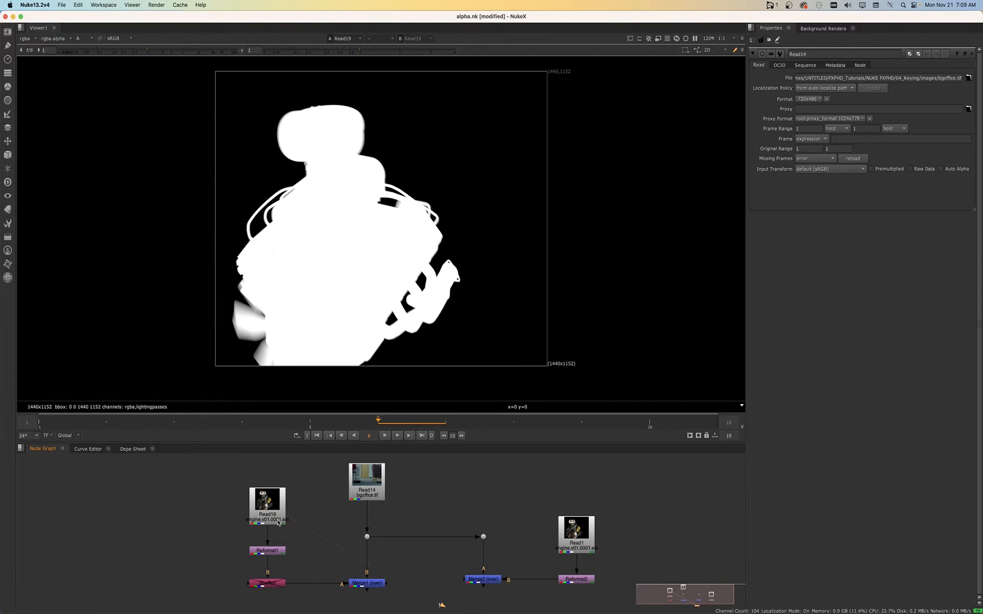
key(a)
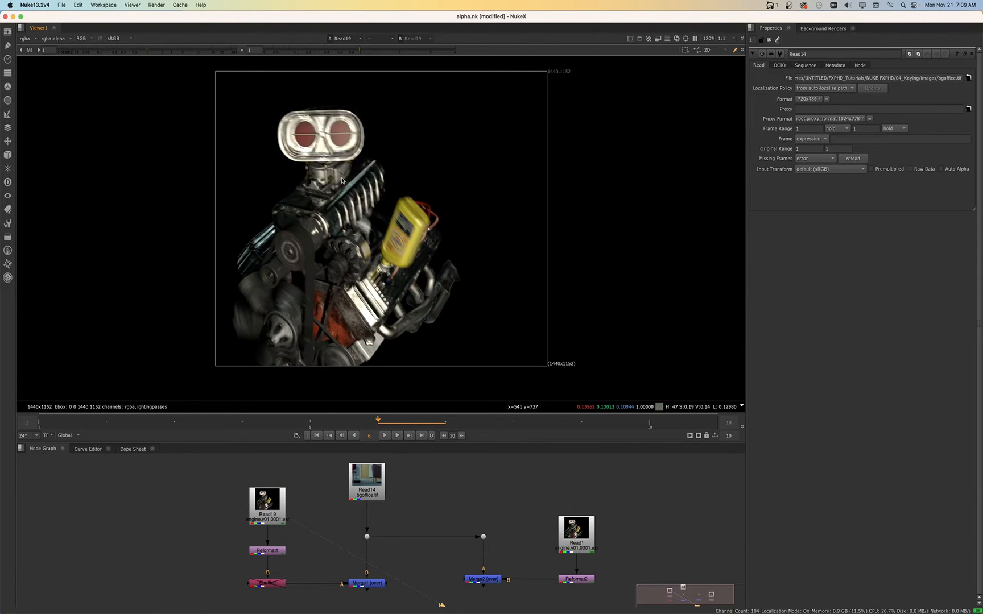
- View the Read14 office background in RGB, followed by the Merge1 (over) composite
click(362, 586)
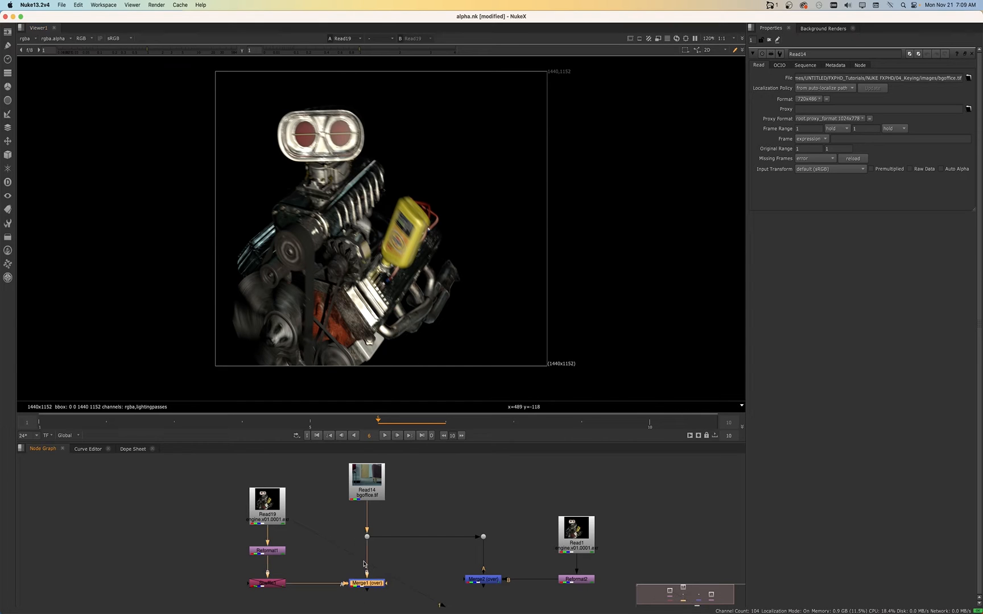
click(367, 478)
key(1)
click(367, 583)
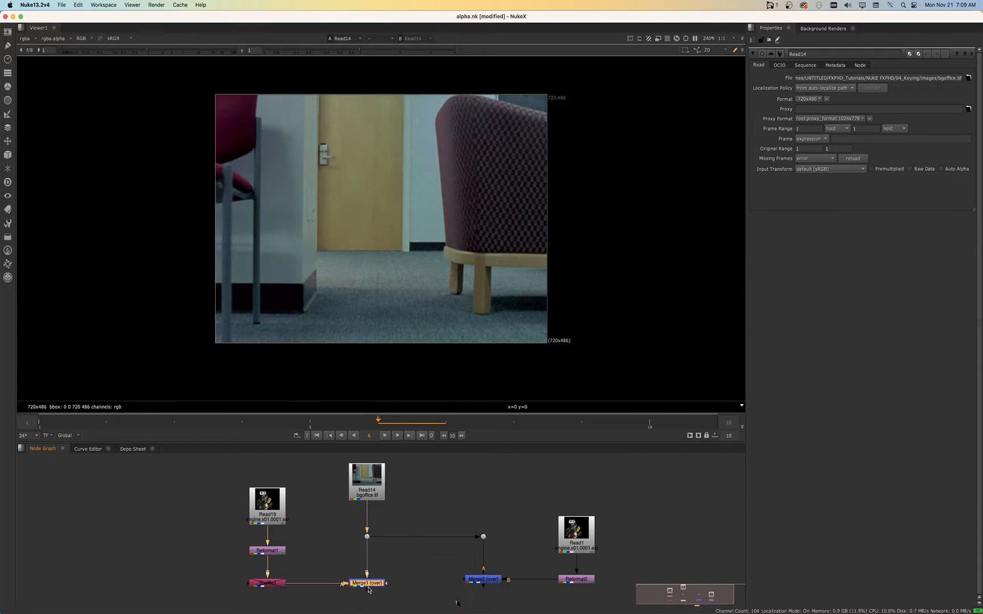
key(1)
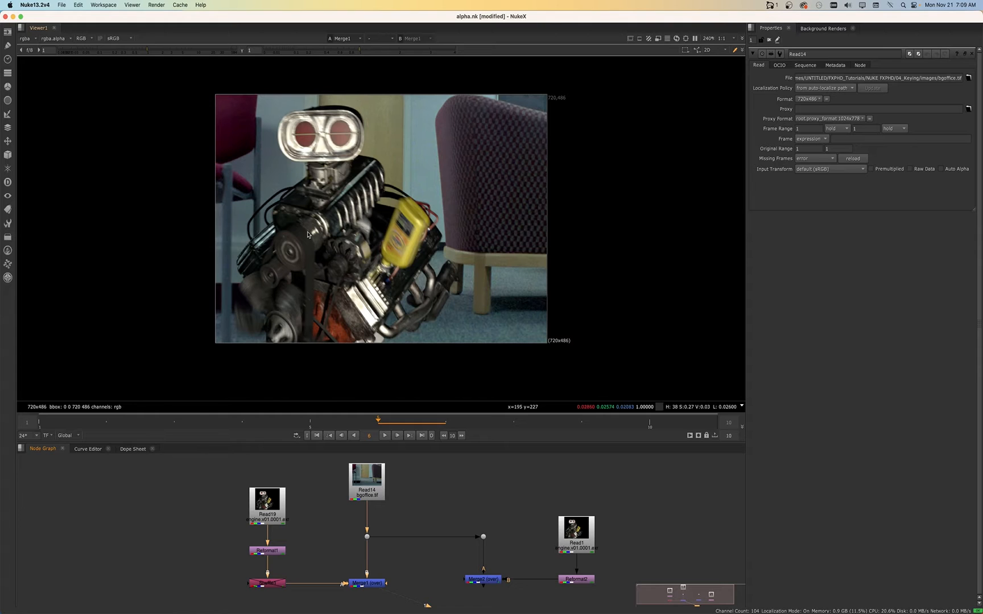
- Compare the Merge2 (over) composite with Merge1 (over), ending on Merge1
click(472, 580)
key(1)
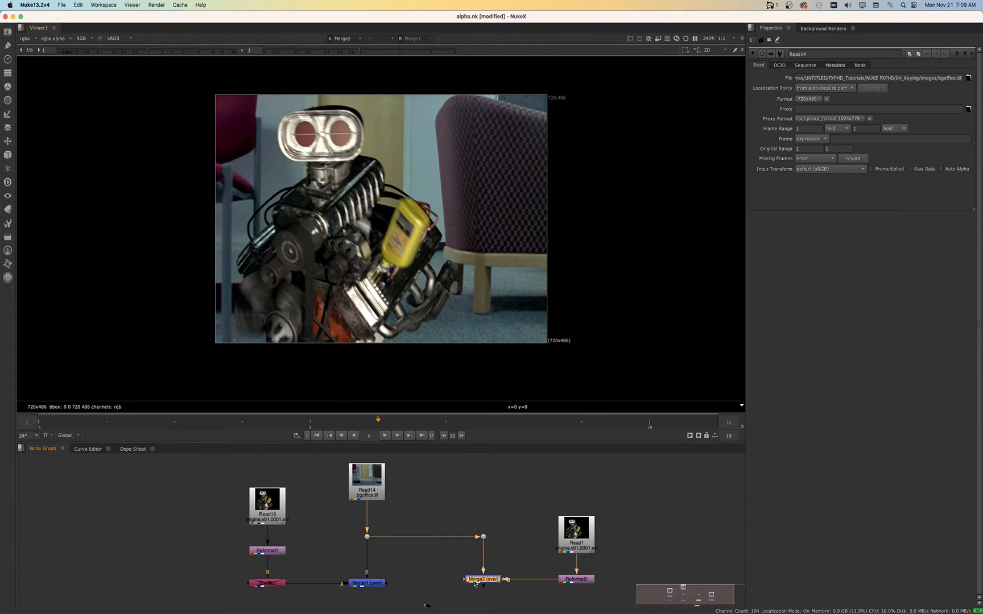
click(367, 583)
key(1)
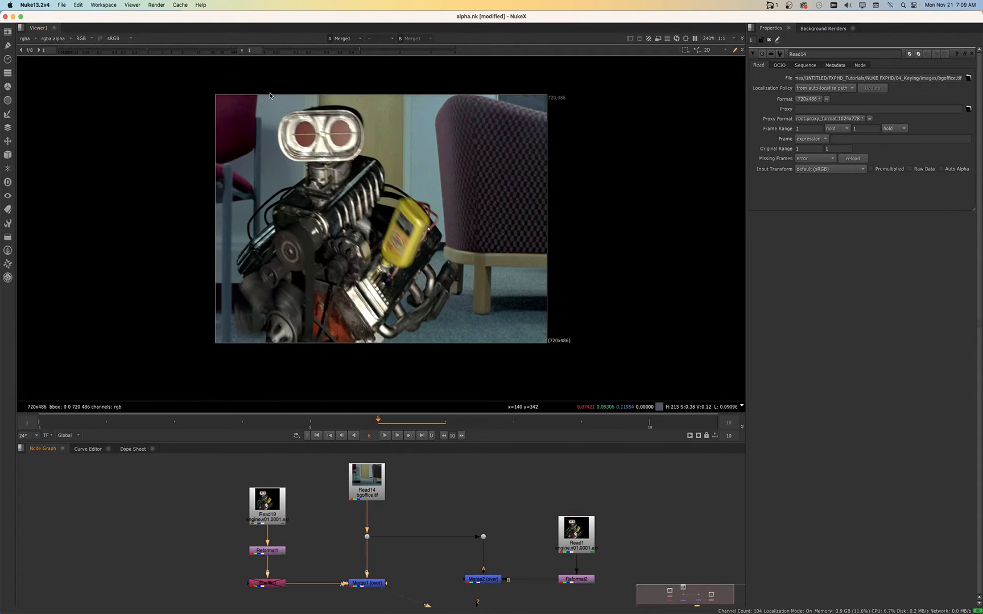
- Display the Read19 engine render with its properties open, and examine its alpha channel before returning to RGB
click(261, 498)
key(1)
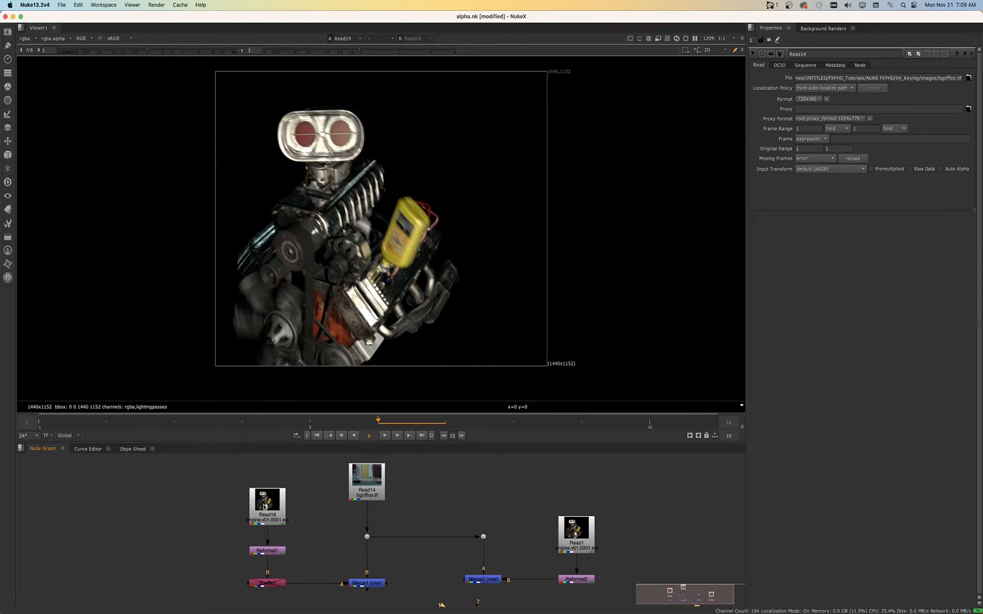
double_click(263, 523)
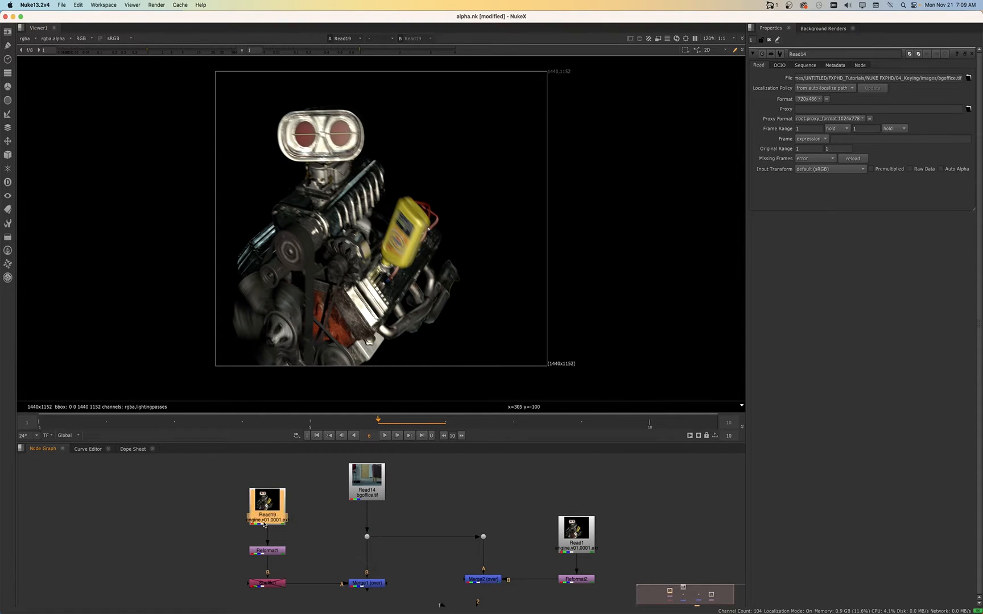
key(a)
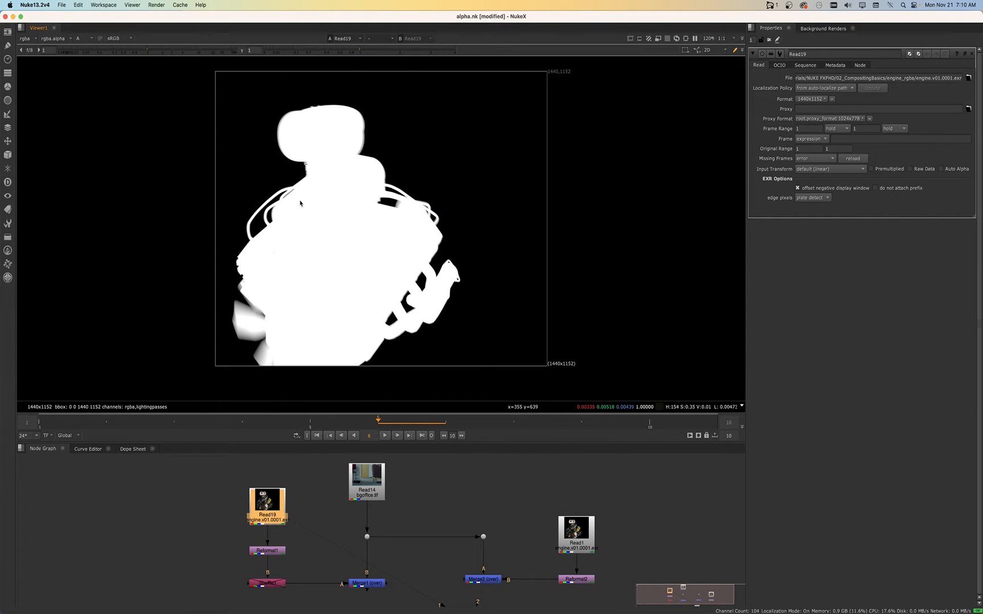
click(357, 583)
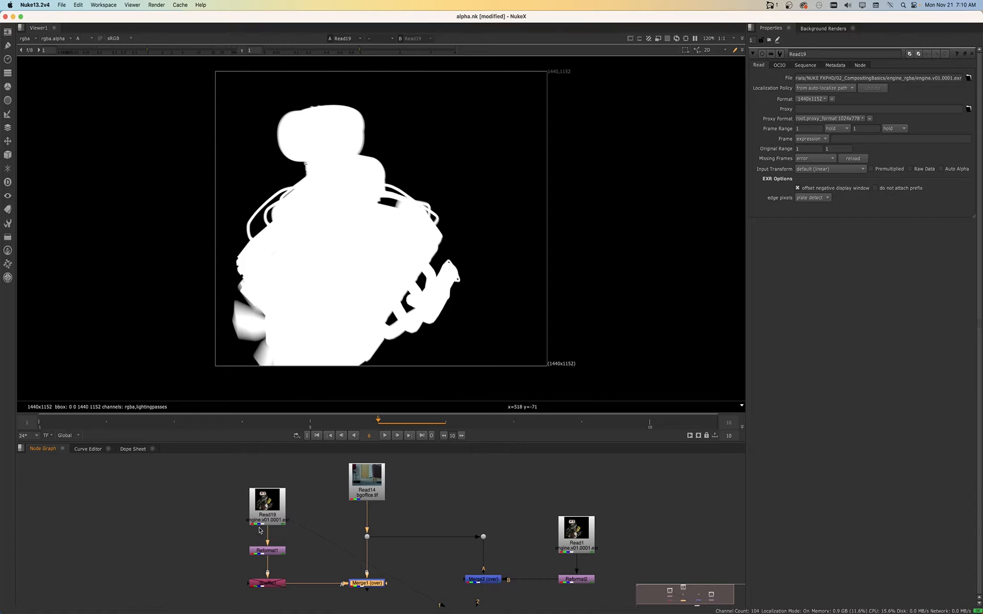
click(267, 509)
key(a)
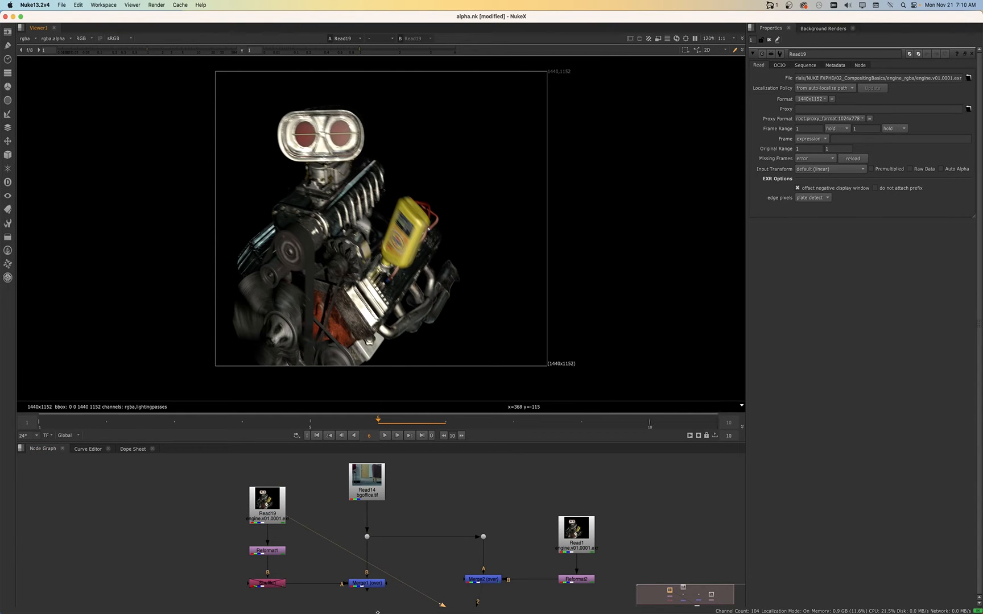
- View the Merge1 (over) composite and open the properties of the Shuffle1 node feeding it
click(370, 583)
key(1)
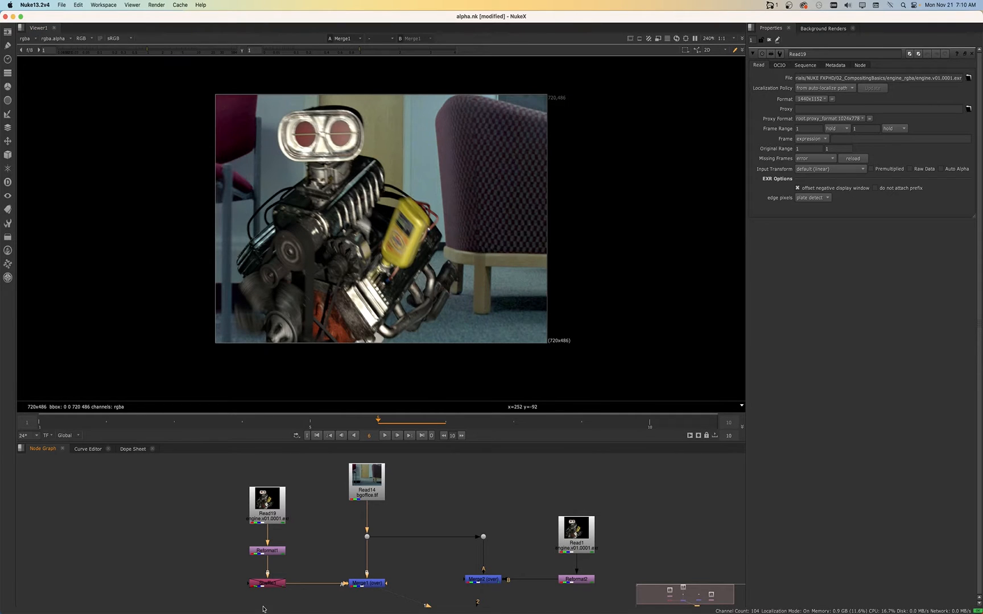
double_click(261, 583)
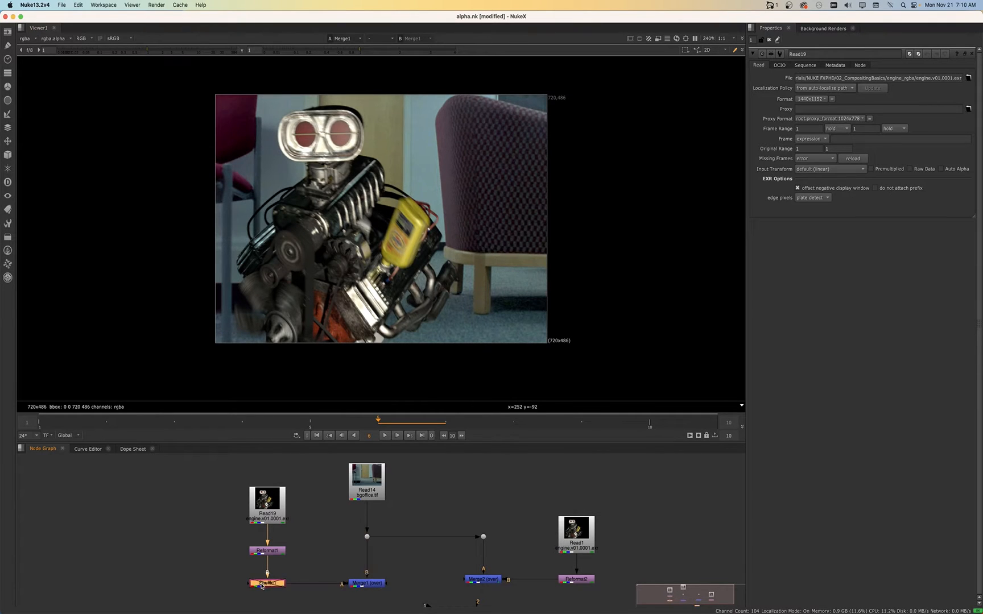
click(352, 586)
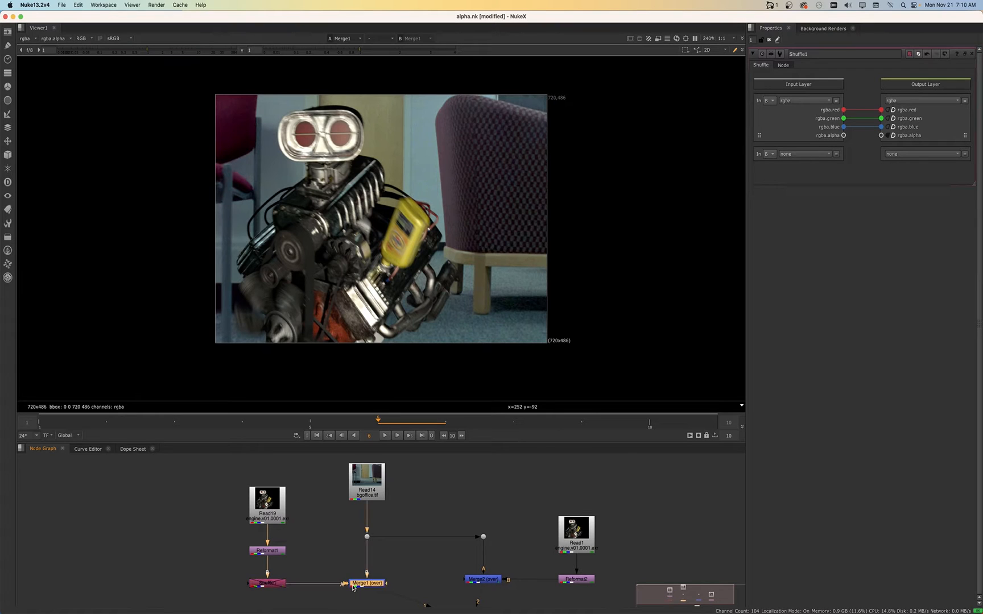
- Replace the existing Shuffle1 node with a new Shuffle node inserted between Reformat1 and Merge1 (over)
click(268, 584)
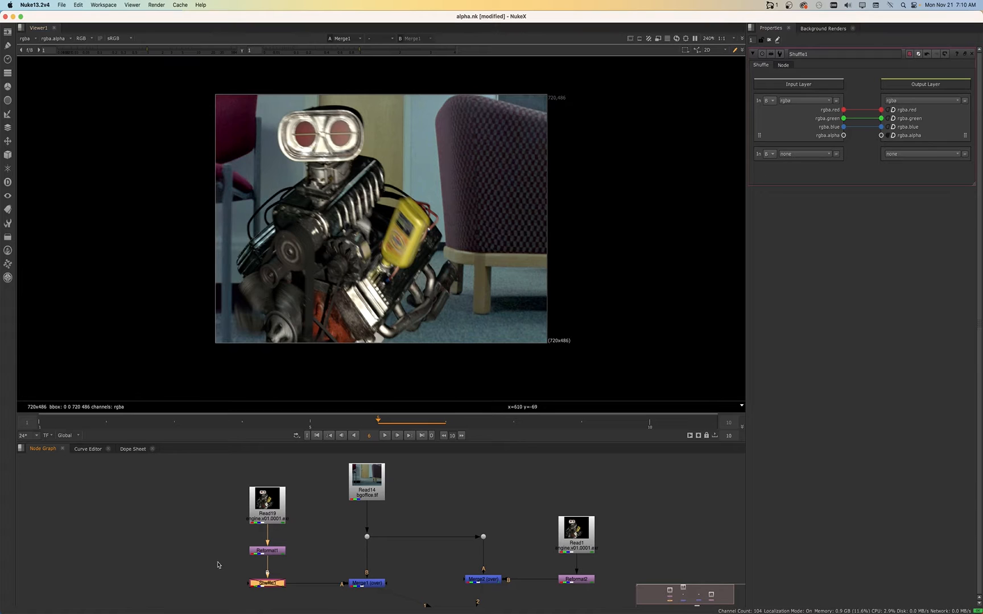
key(Delete)
key(Tab)
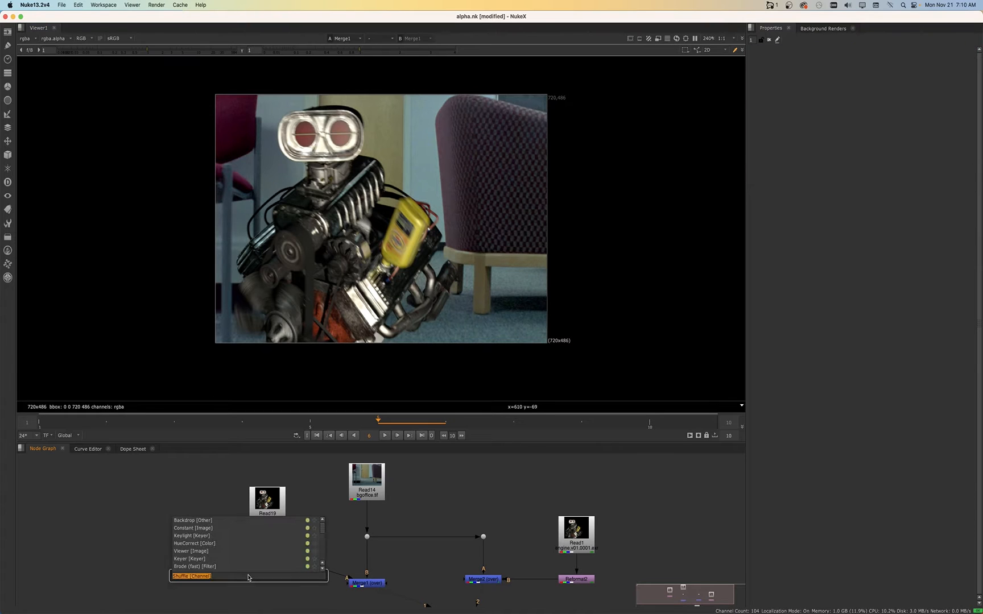
text(shufl)
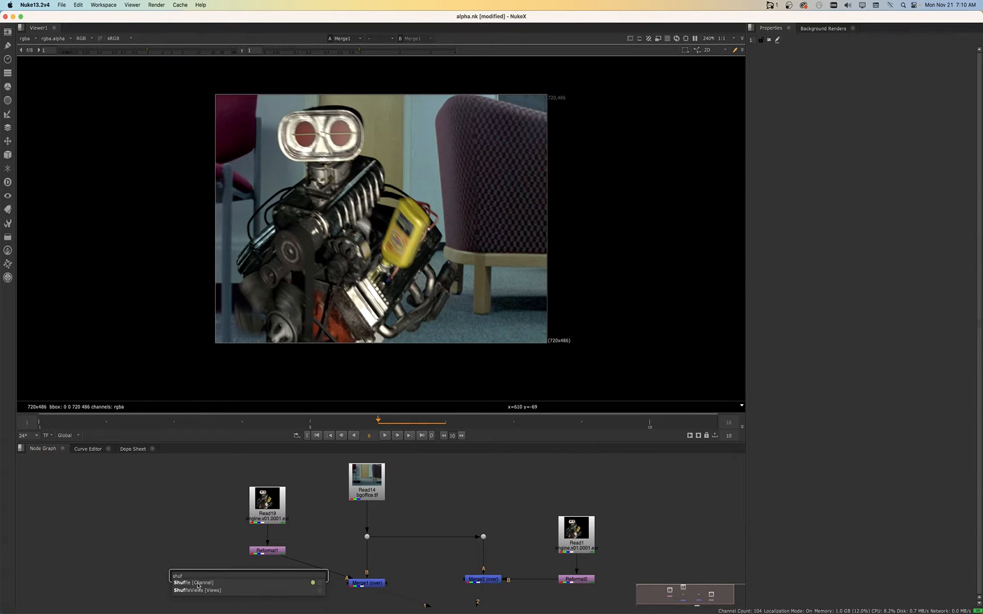
click(198, 585)
drag(251, 578, 285, 584)
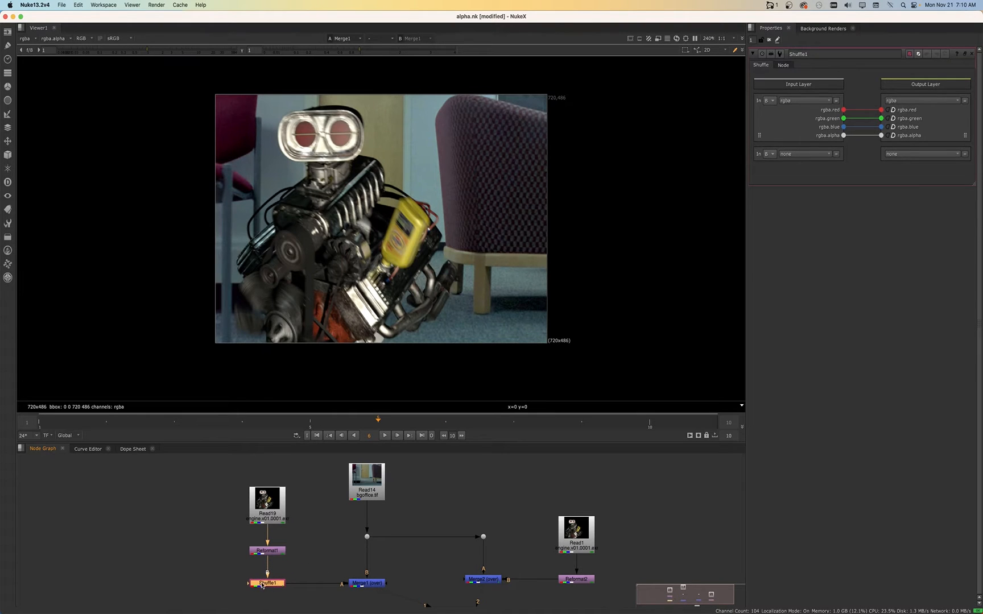
- Set the new Shuffle node's rgba.alpha output to black (0) while viewing it, and display the Merge1 (over) composite
key(1)
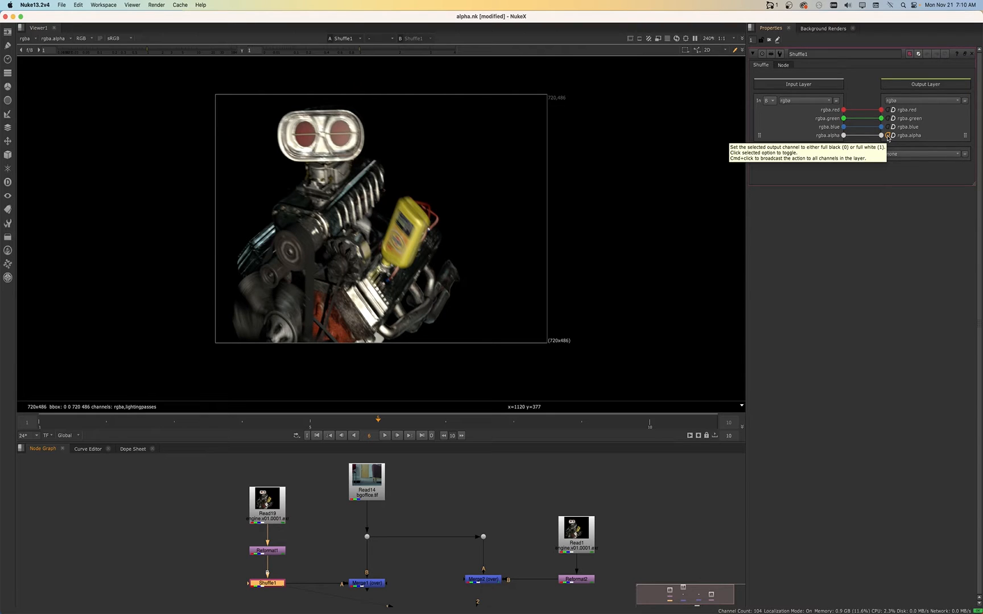
click(888, 136)
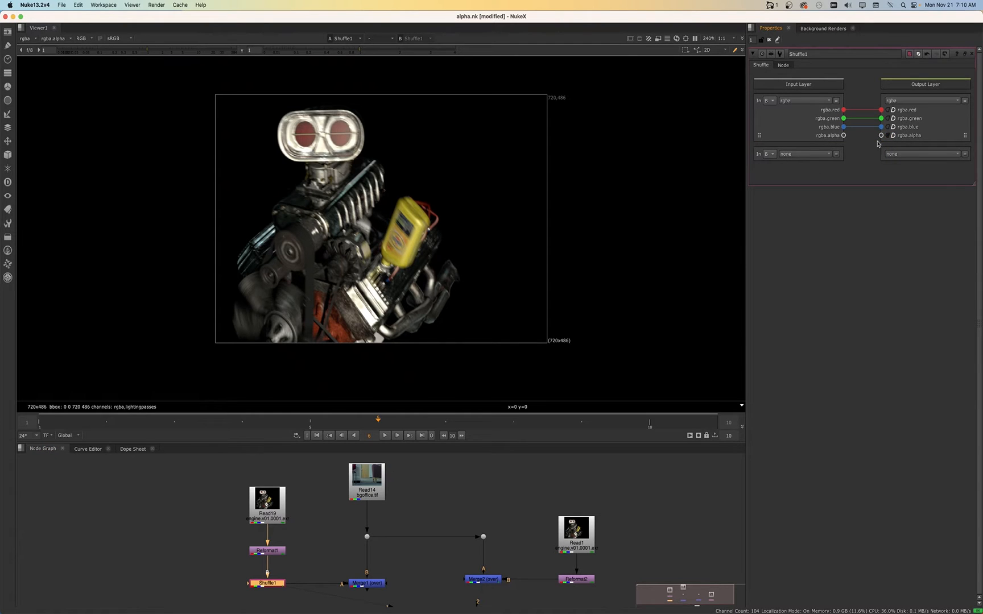
click(380, 586)
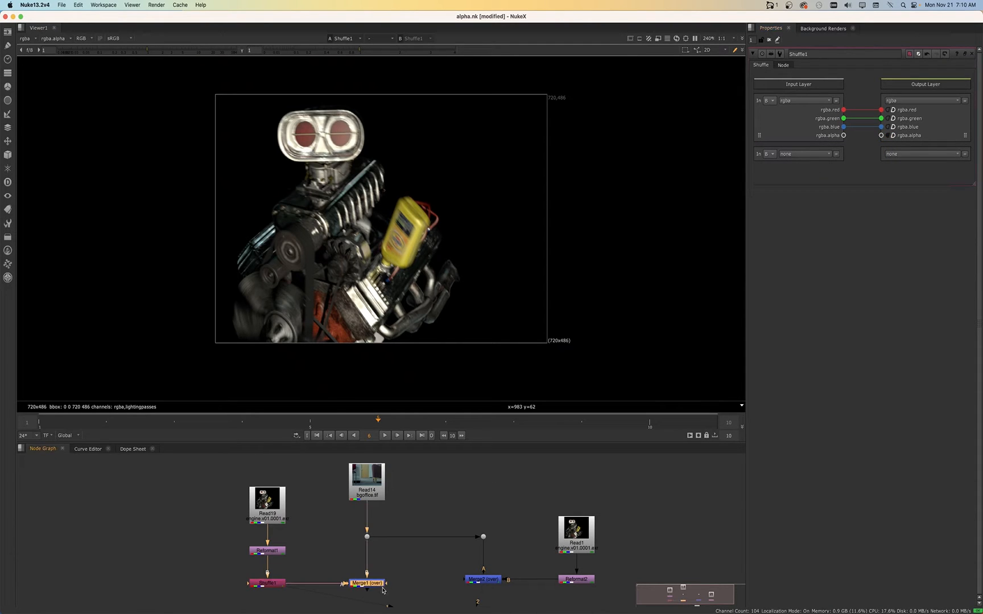
key(1)
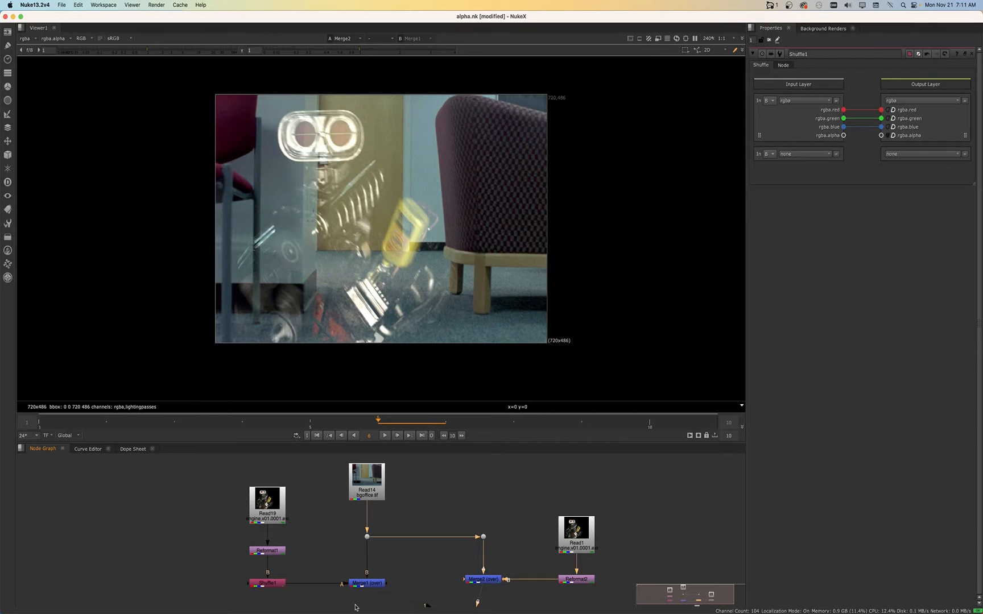
- Compare the Merge2 (over) and Merge1 (over) composites in the viewer, and disable the Shuffle1 node
key(2)
click(369, 586)
key(1)
click(281, 601)
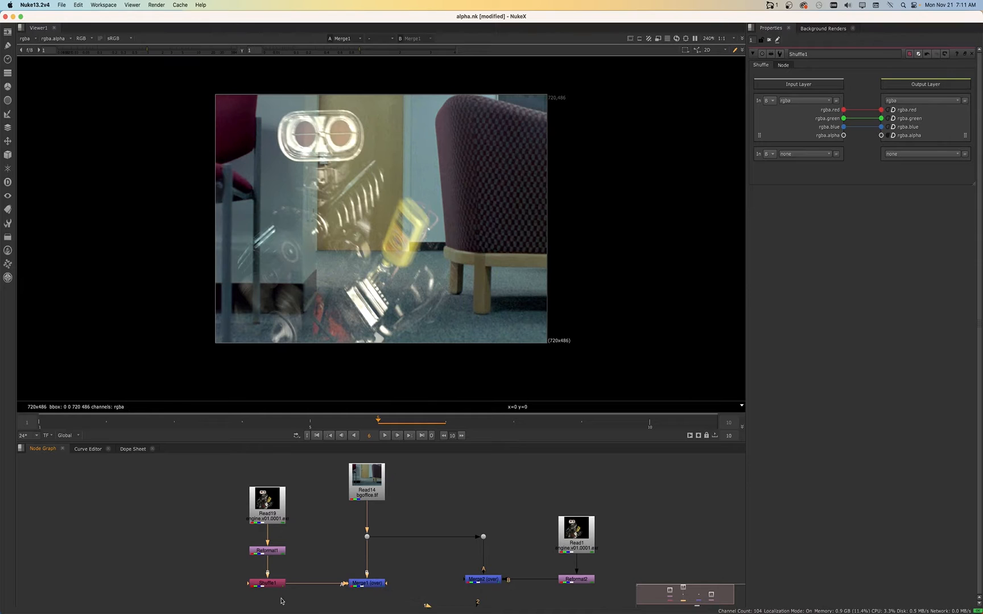
click(261, 589)
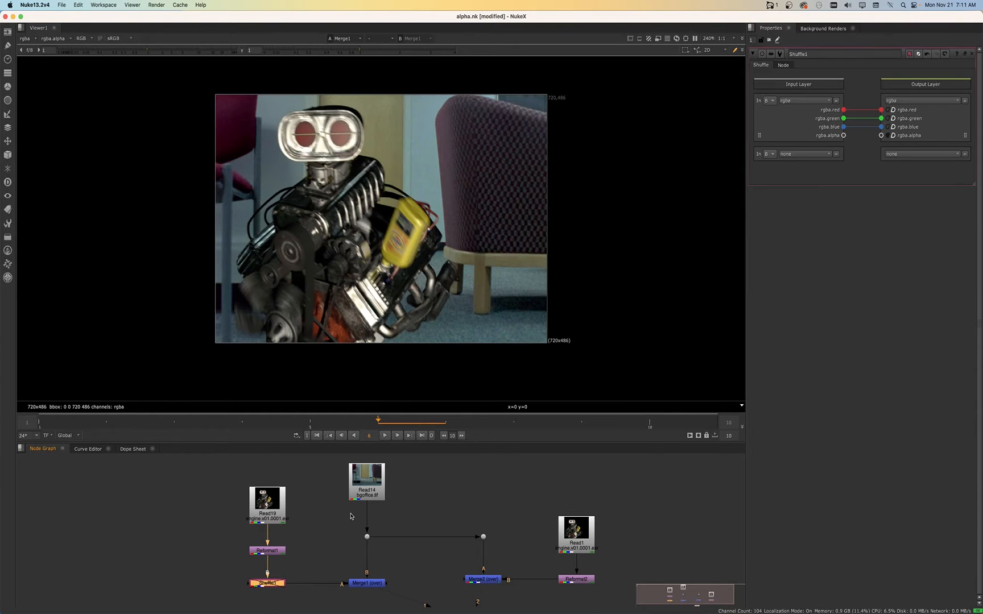
- Move the Read14 background node higher in the node graph to make room beneath it
scroll(366, 488, down, 3)
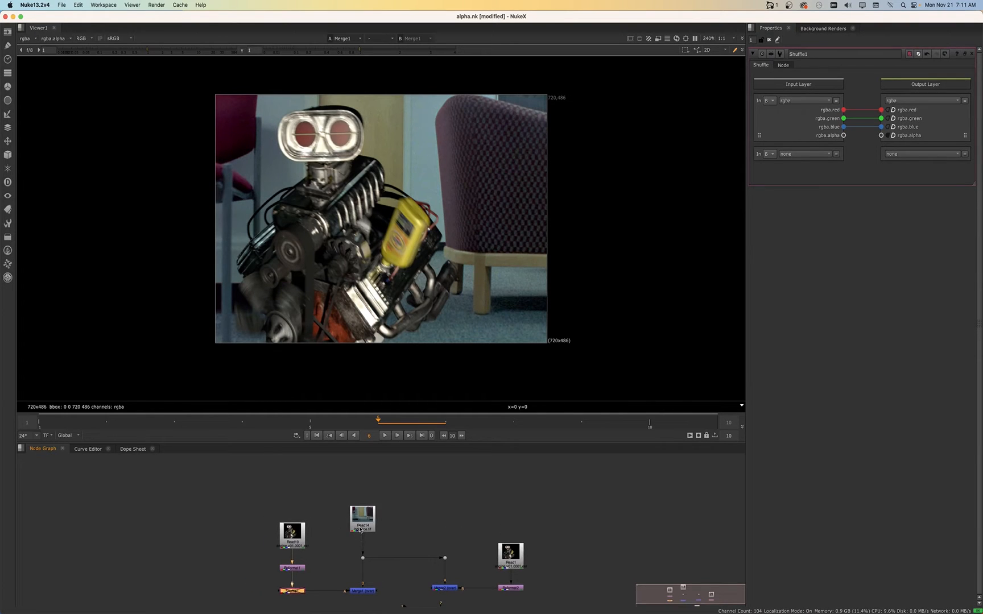
click(360, 512)
drag(360, 512, 360, 503)
scroll(356, 483, up, 2)
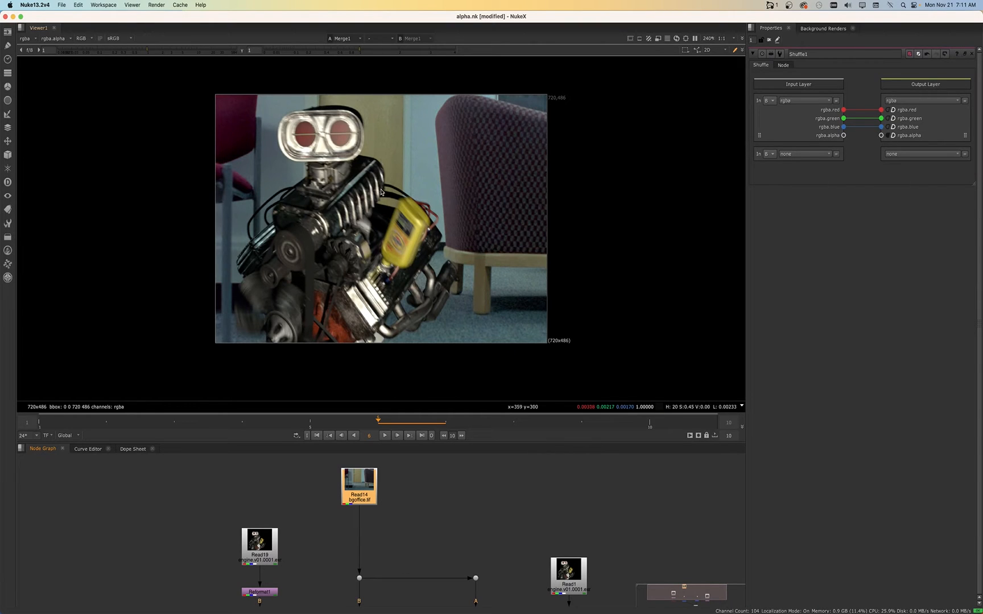
- Add an unconnected Roto node and draw a closed Bezier shape around the chair's wooden frame and two legs
click(446, 522)
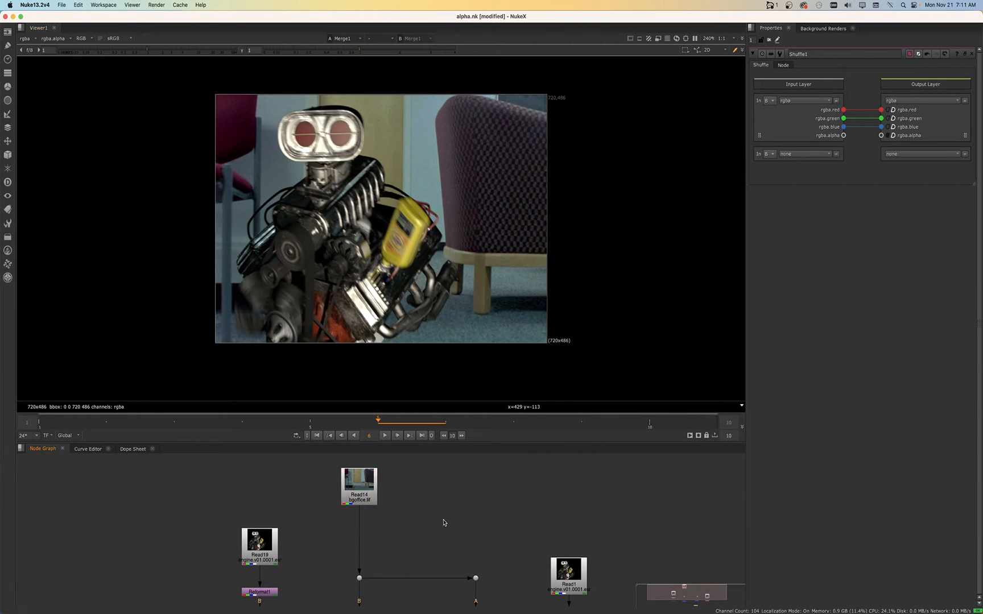
key(o)
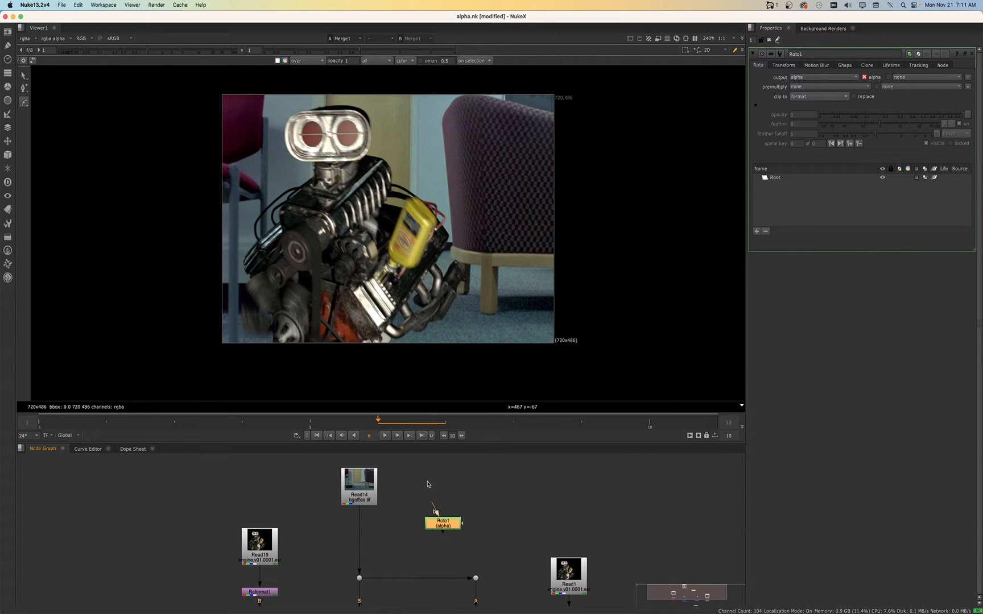
drag(452, 245, 459, 247)
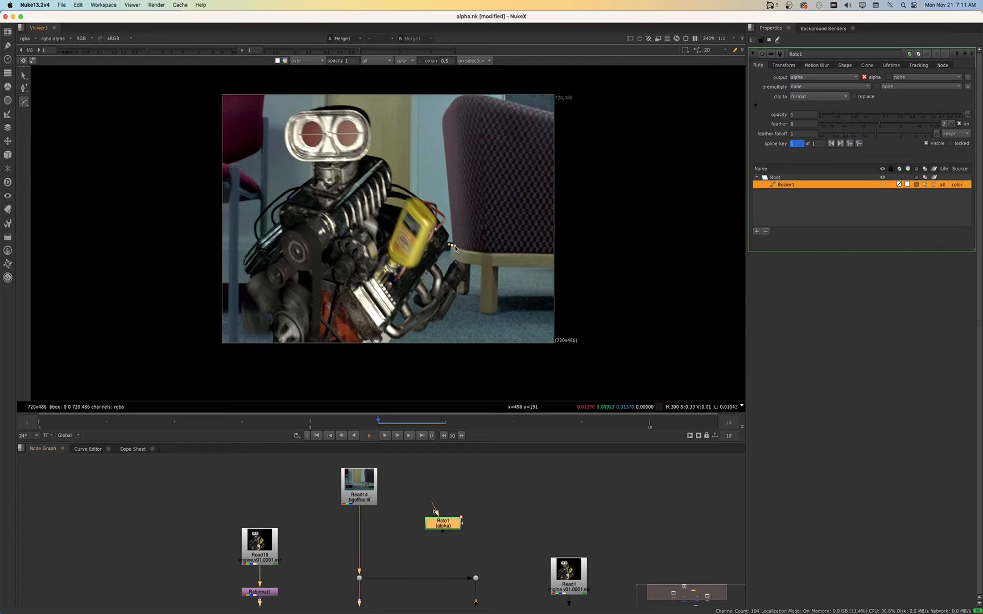
click(514, 253)
click(557, 254)
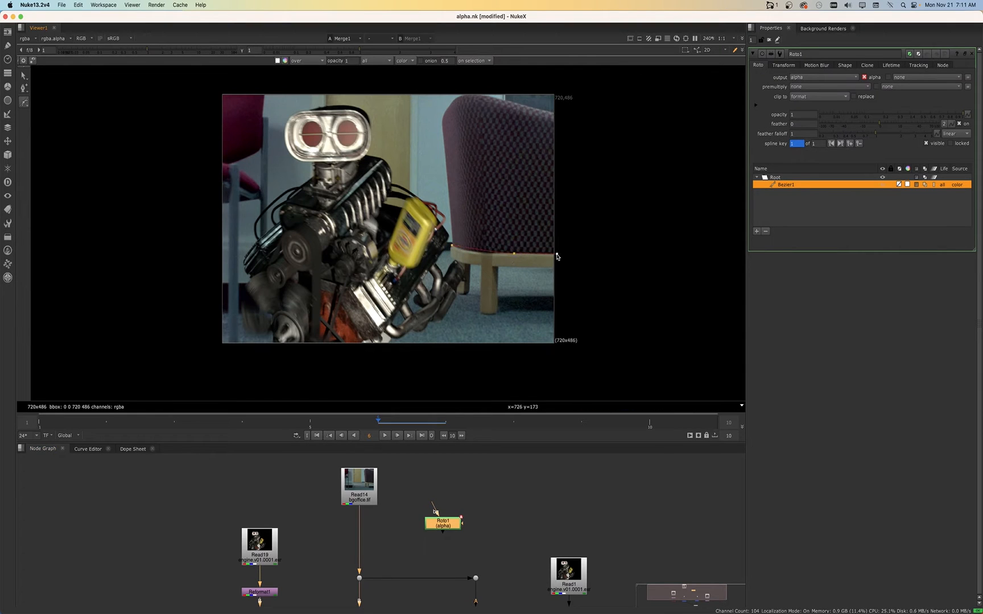
click(555, 269)
click(499, 269)
click(496, 317)
click(481, 313)
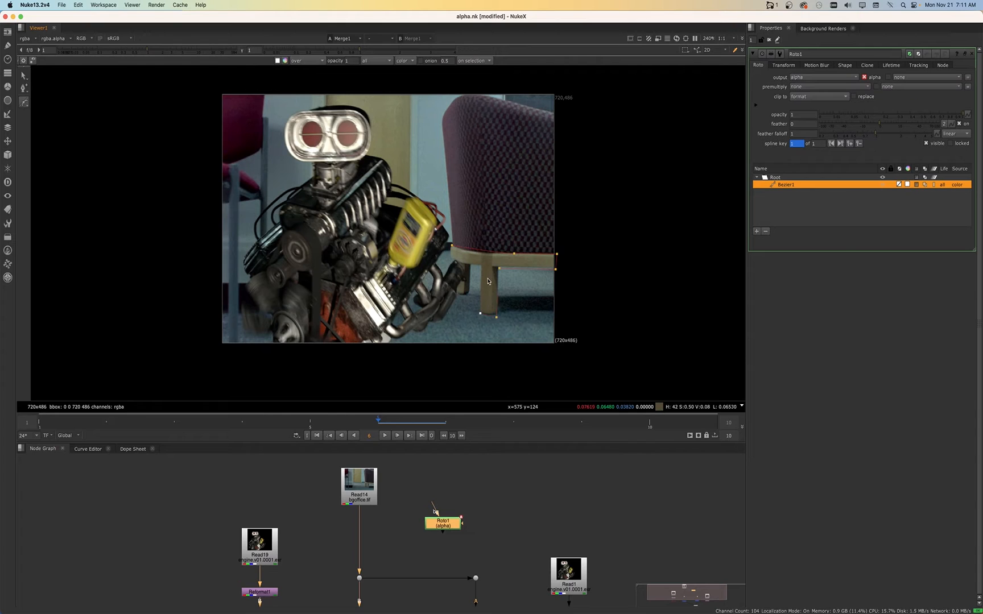
click(480, 265)
click(471, 265)
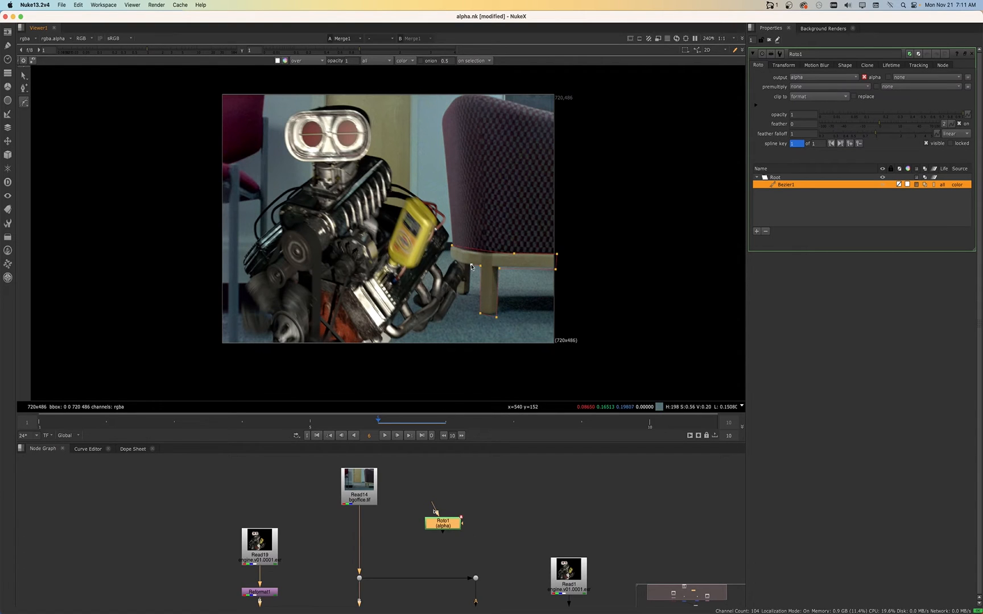
click(468, 297)
click(452, 295)
click(451, 246)
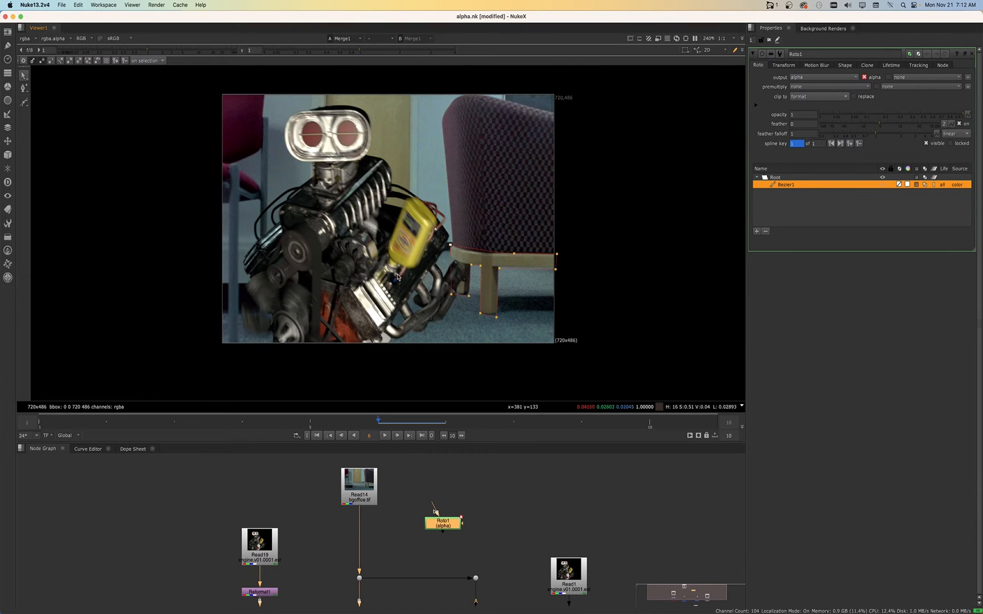
- Display the alpha channel of the Roto1 node in the viewer
key(a)
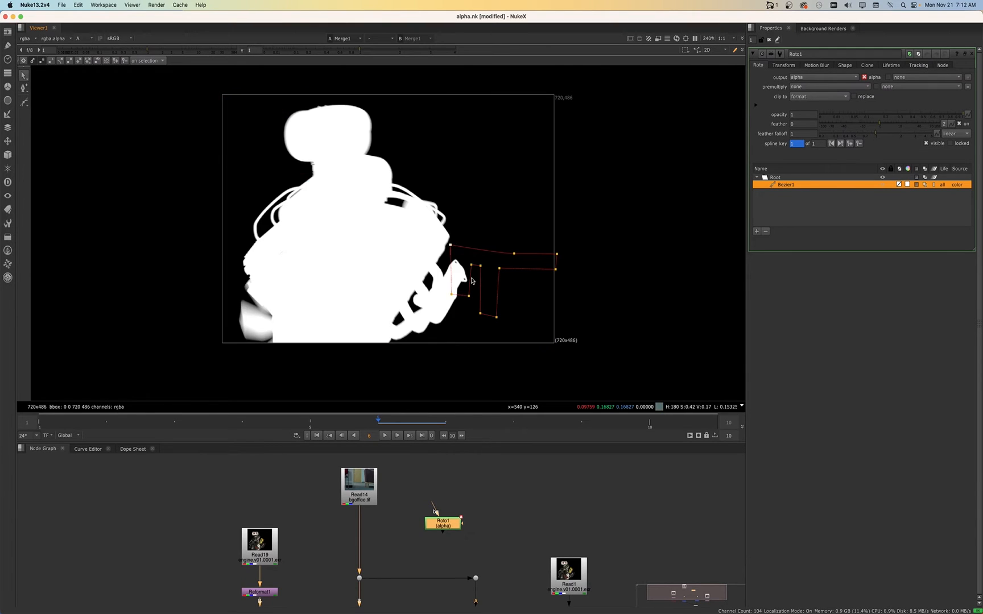
click(443, 528)
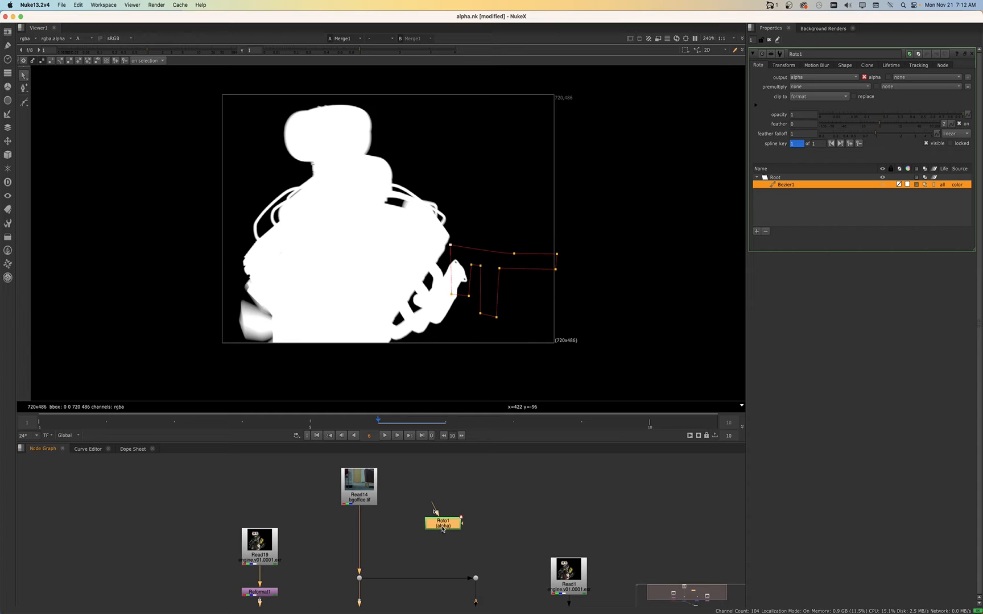
key(1)
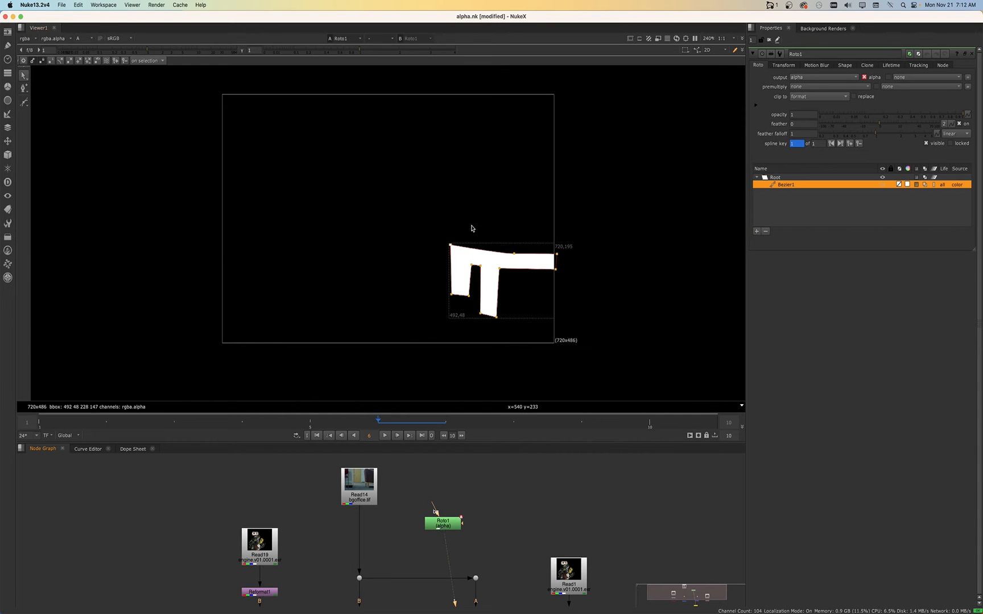
- Move the Roto1 node away from the existing nodes, beyond the Read1 branch and slightly above it
drag(438, 532, 619, 534)
middle_drag(619, 533, 543, 516)
drag(550, 511, 609, 522)
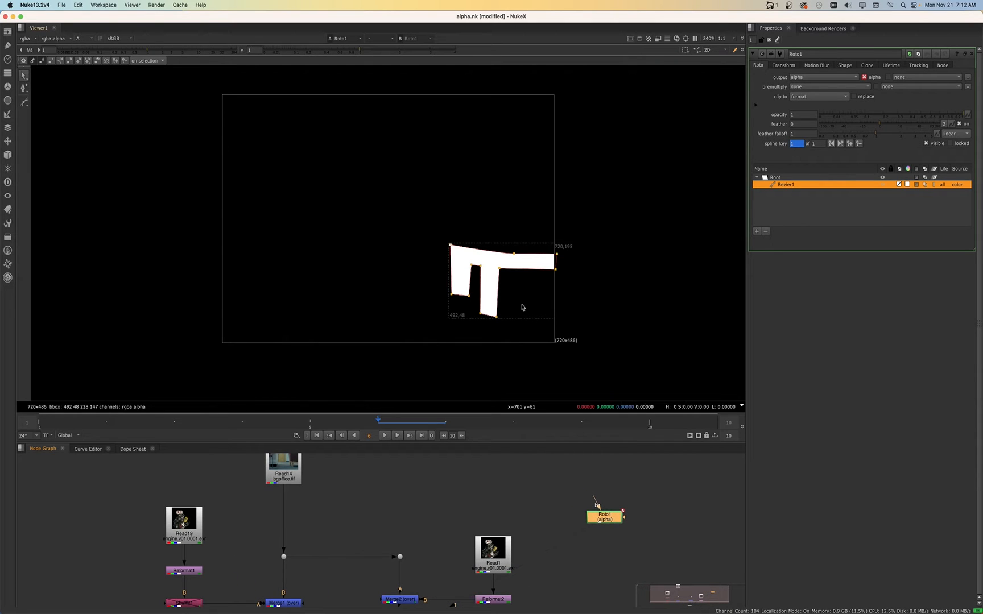
drag(599, 521, 598, 500)
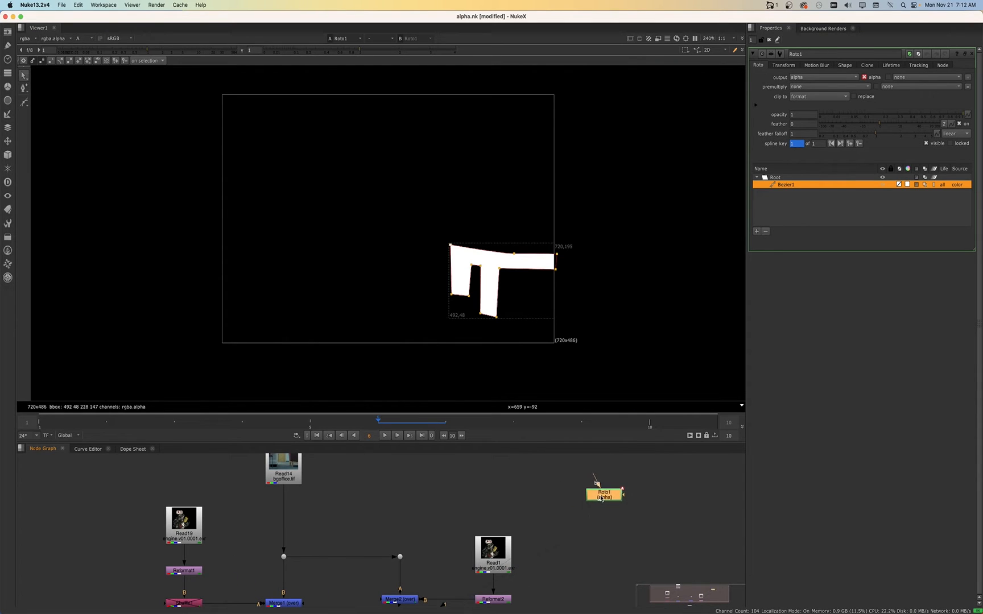
middle_drag(561, 523, 523, 560)
- Add a Merge node with Roto1 as A and Read14 as B, view its colour output, and set its operation to mask
click(397, 533)
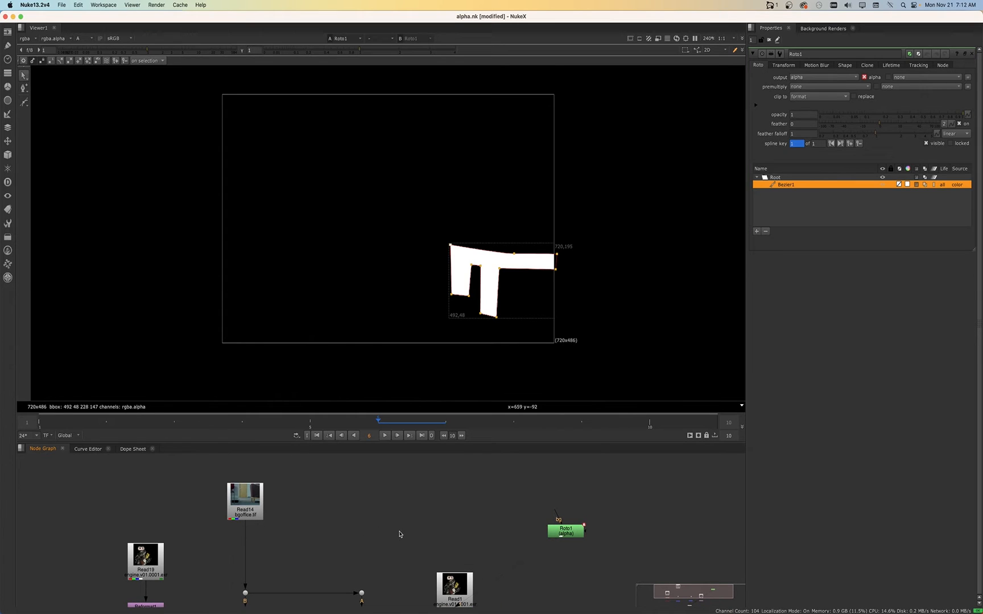
key(m)
drag(388, 516, 565, 531)
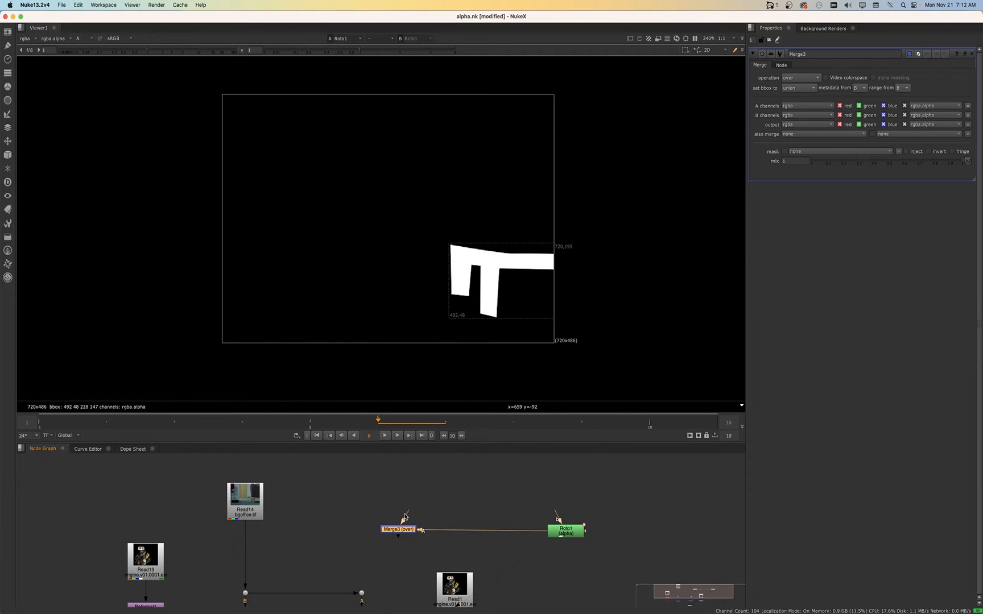
drag(406, 515, 254, 507)
key(1)
key(a)
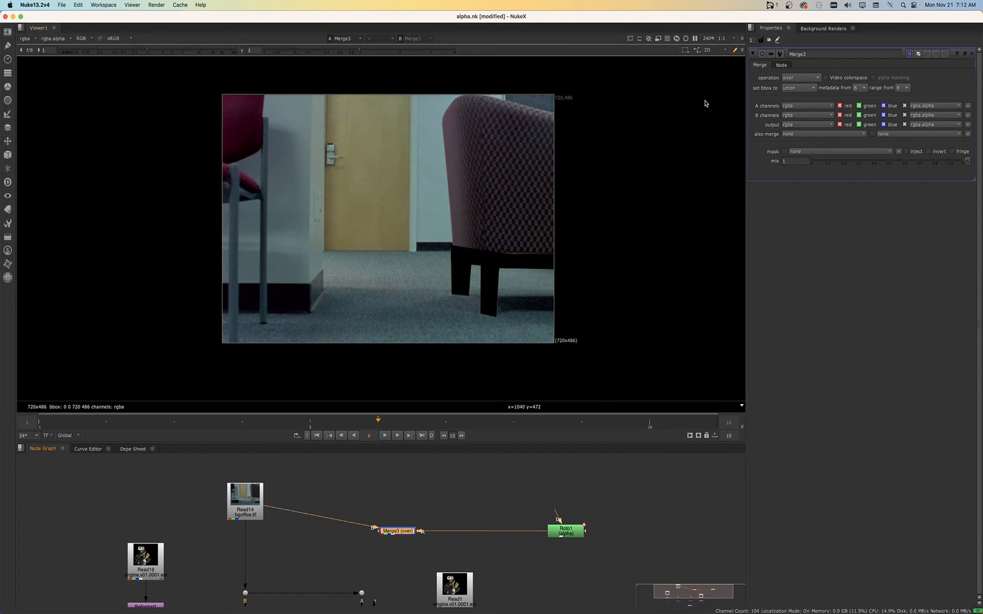
click(795, 80)
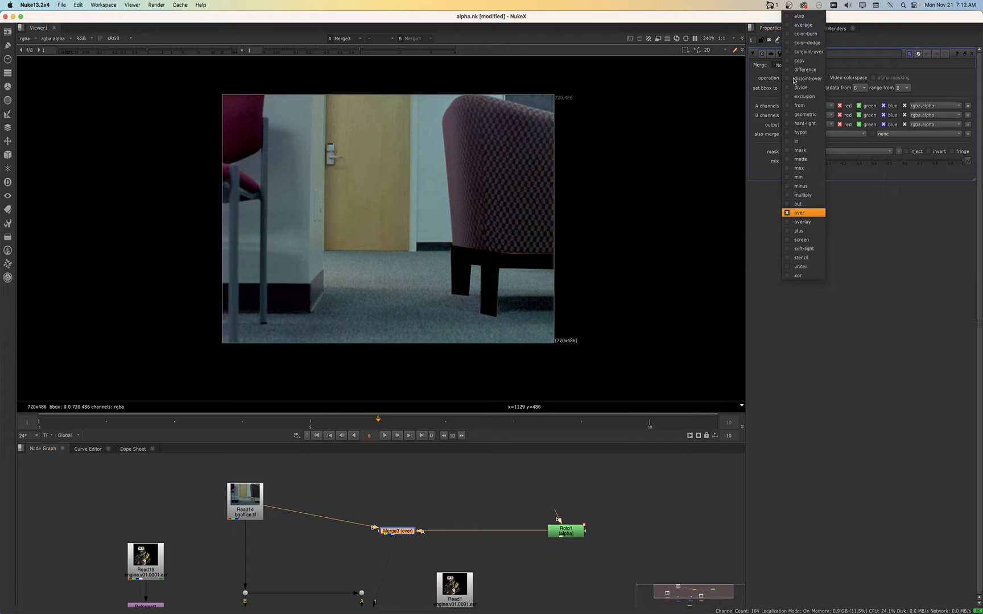
click(791, 150)
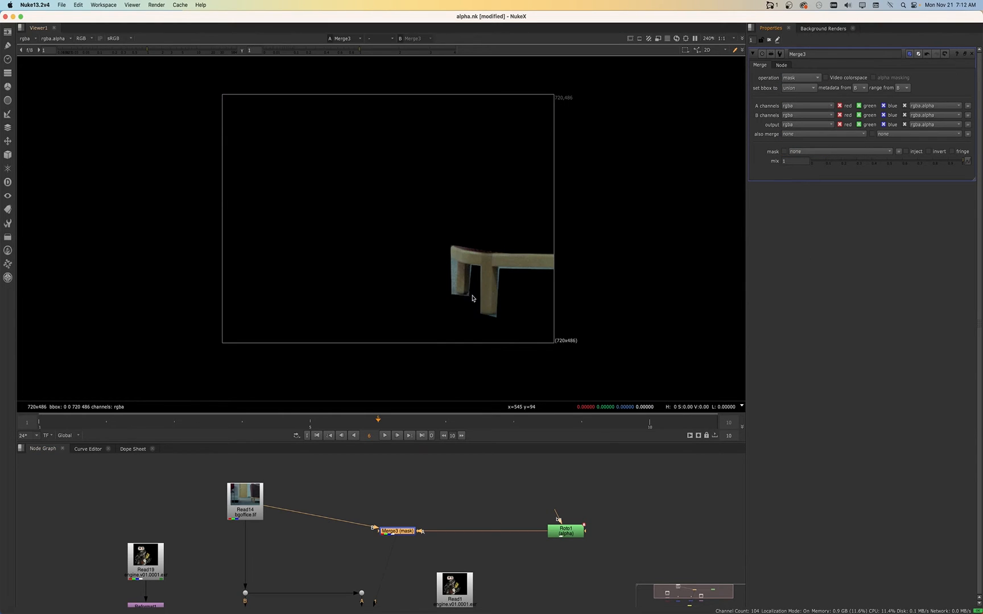
- Move Roto1 closer to and above the Merge3 (mask) node, and lower Merge3 toward the Merge2 (over) branch
scroll(519, 535, down, 2)
drag(544, 534, 453, 500)
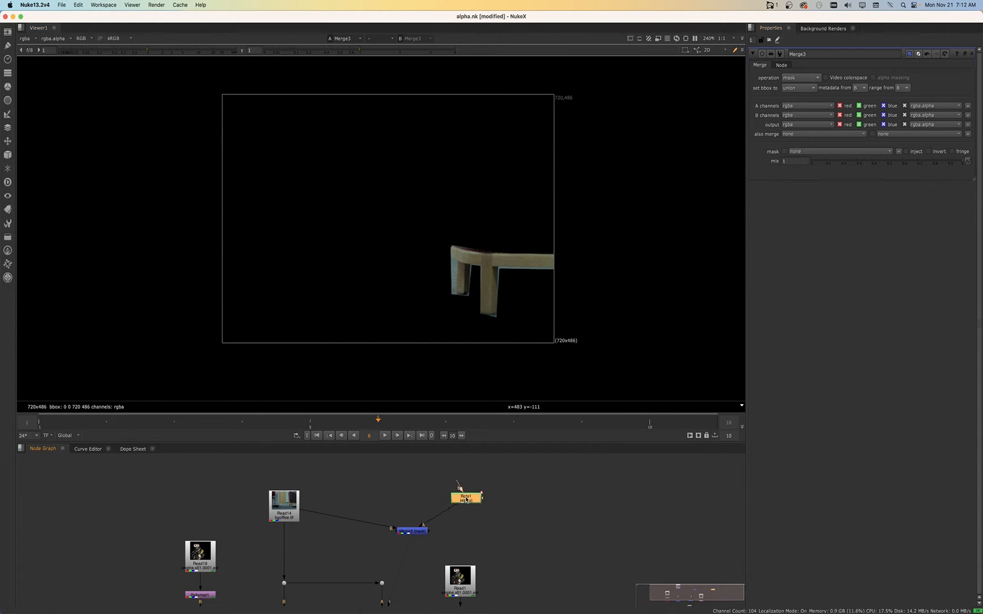
drag(412, 537, 414, 561)
middle_drag(413, 560, 414, 505)
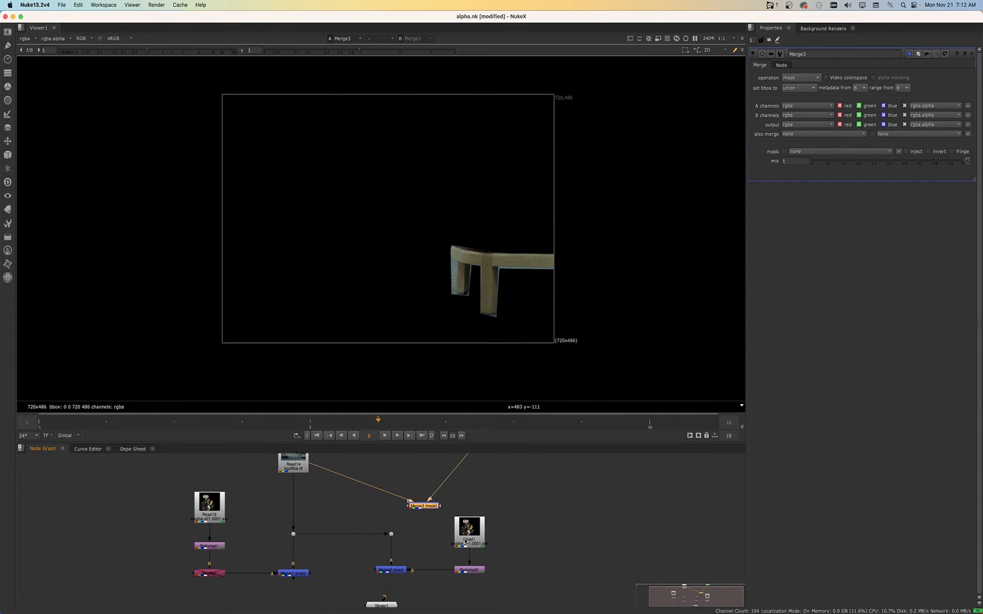
- View Merge2 (over) and reconnect its A input from the background's Dot to the Merge3 (mask) output
click(389, 571)
key(1)
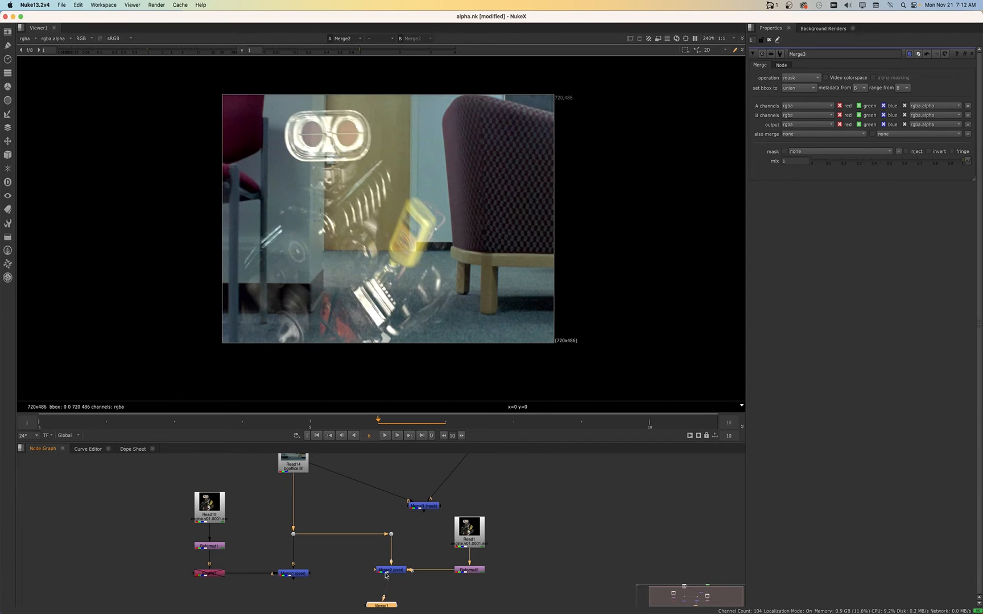
drag(392, 537, 428, 508)
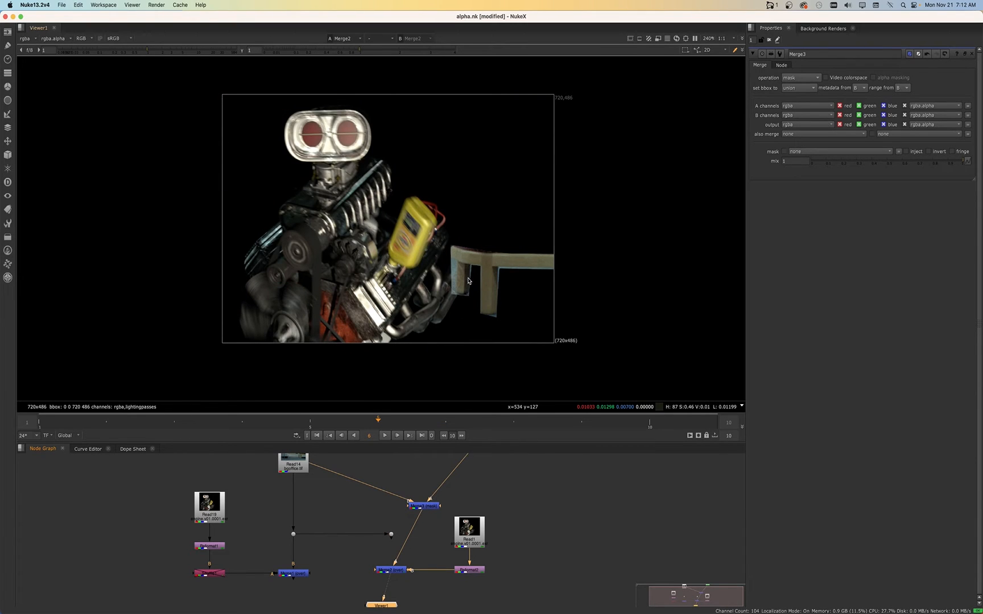
- Compare the alpha channels of Merge2, Merge3 (mask) and Roto1, and return to the colour view of Merge2
key(a)
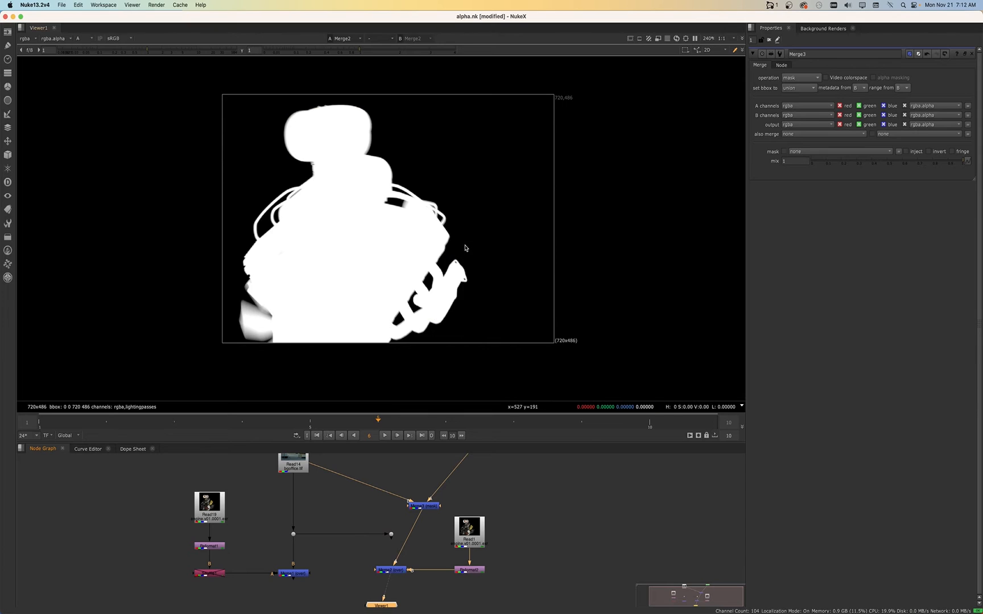
click(427, 507)
key(1)
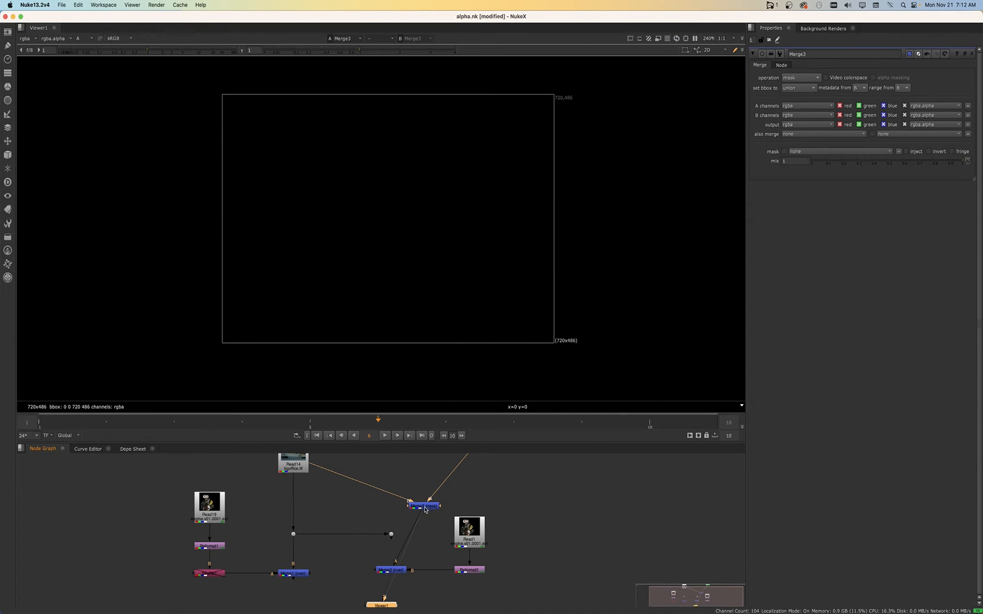
middle_drag(450, 456, 382, 524)
click(448, 527)
key(1)
scroll(380, 569, down, 3)
scroll(381, 523, up, 3)
click(371, 546)
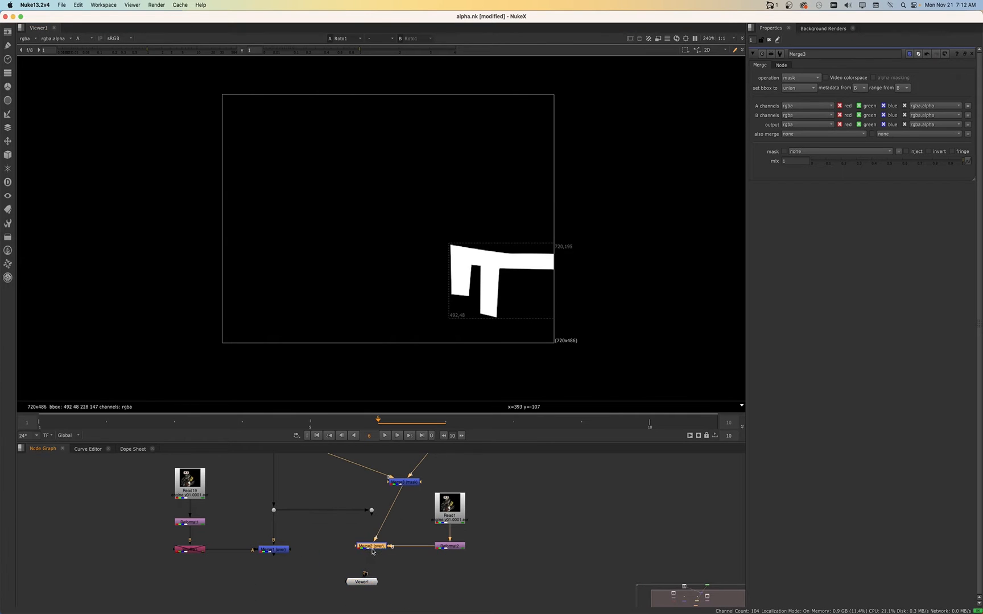
key(1)
key(a)
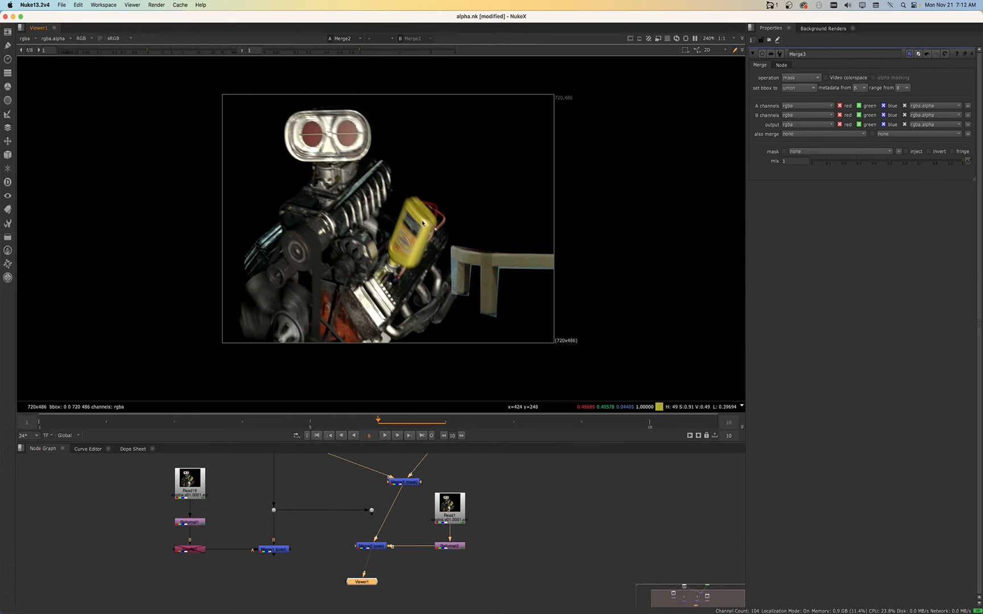
- Align Merge2, Merge3 and Roto1 in one vertical column with Read14 level with Merge3, and delete the leftover Dot between the branches
drag(371, 547, 404, 548)
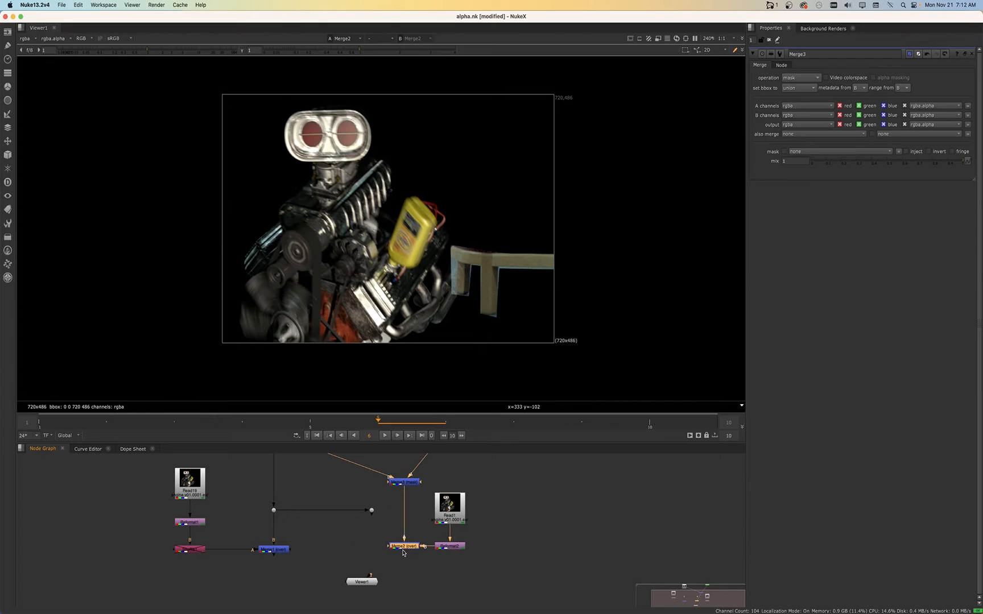
scroll(401, 538, down, 3)
middle_drag(409, 491, 409, 535)
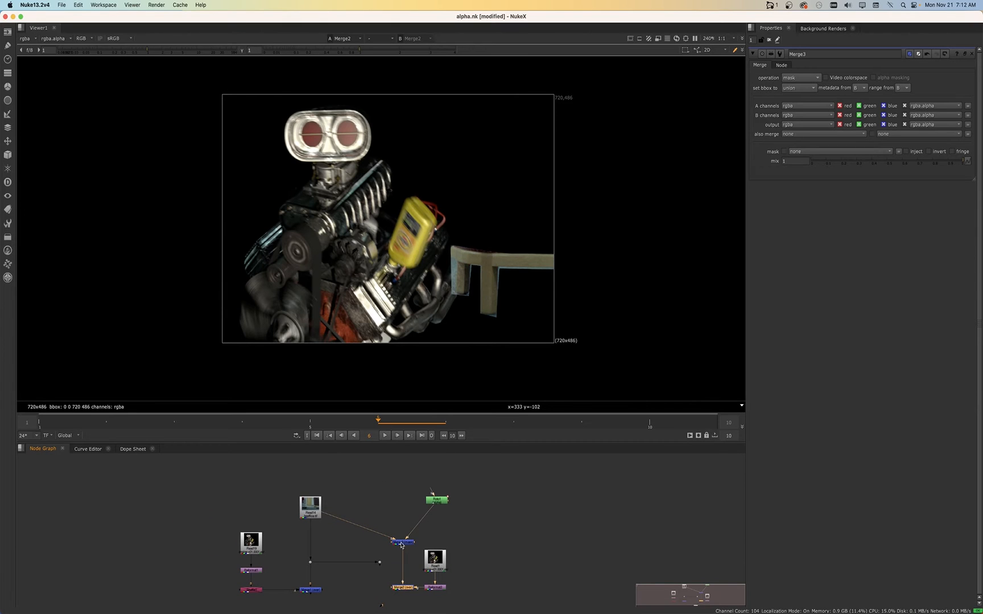
drag(401, 545, 462, 506)
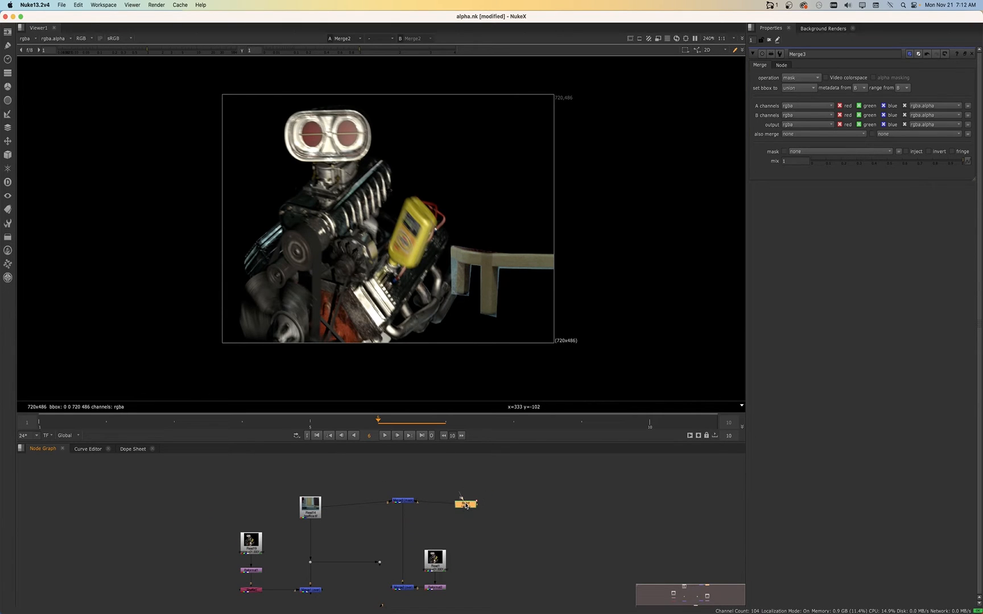
click(308, 506)
drag(308, 507, 308, 502)
click(465, 504)
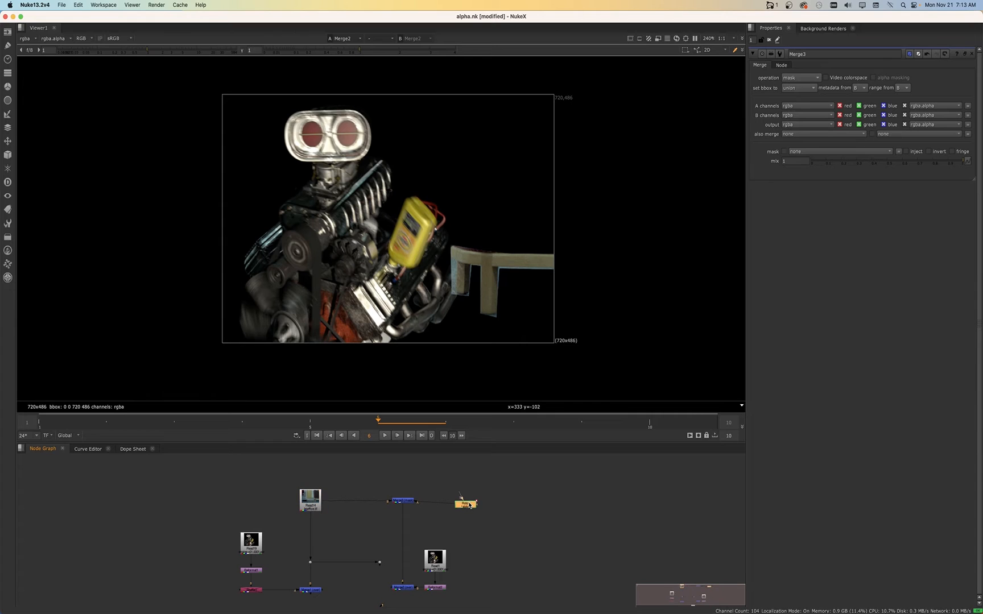
drag(469, 508, 405, 474)
scroll(409, 506, up, 2)
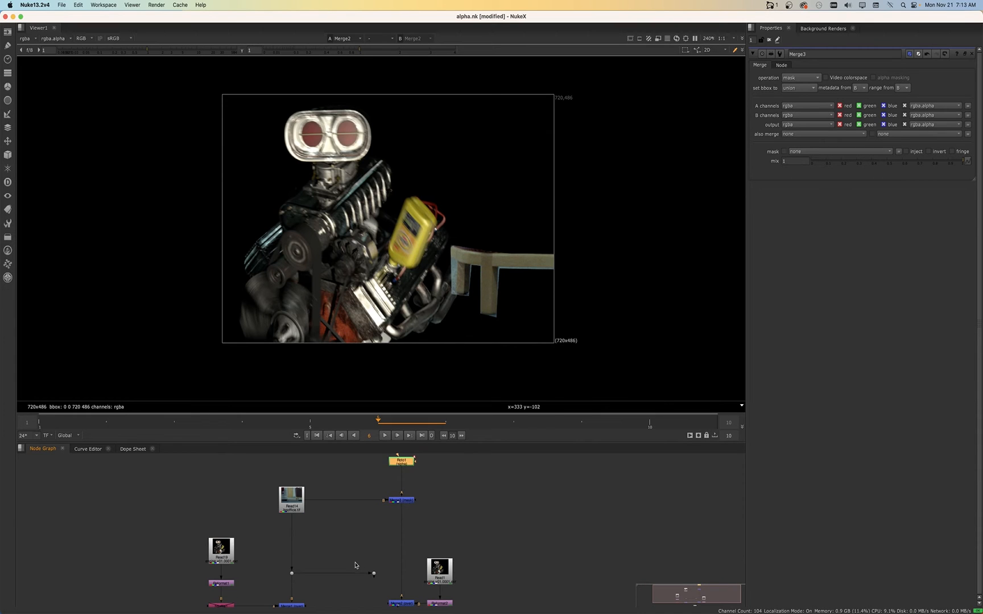
click(374, 574)
key(Delete)
- Enable Auto Alpha on the Read14 background node and display that node in the viewer
click(286, 509)
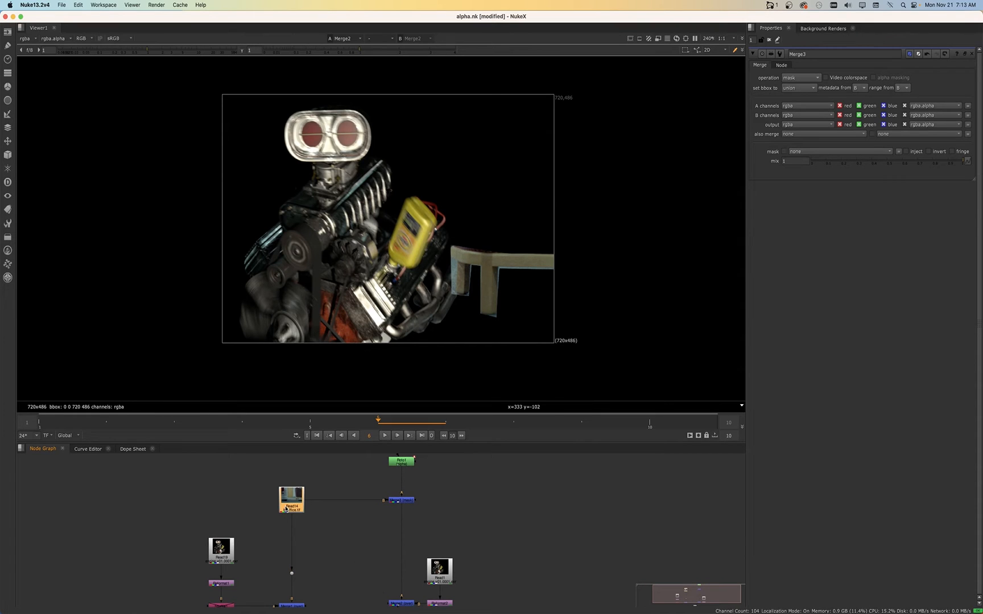
double_click(285, 509)
scroll(285, 509, up, 2)
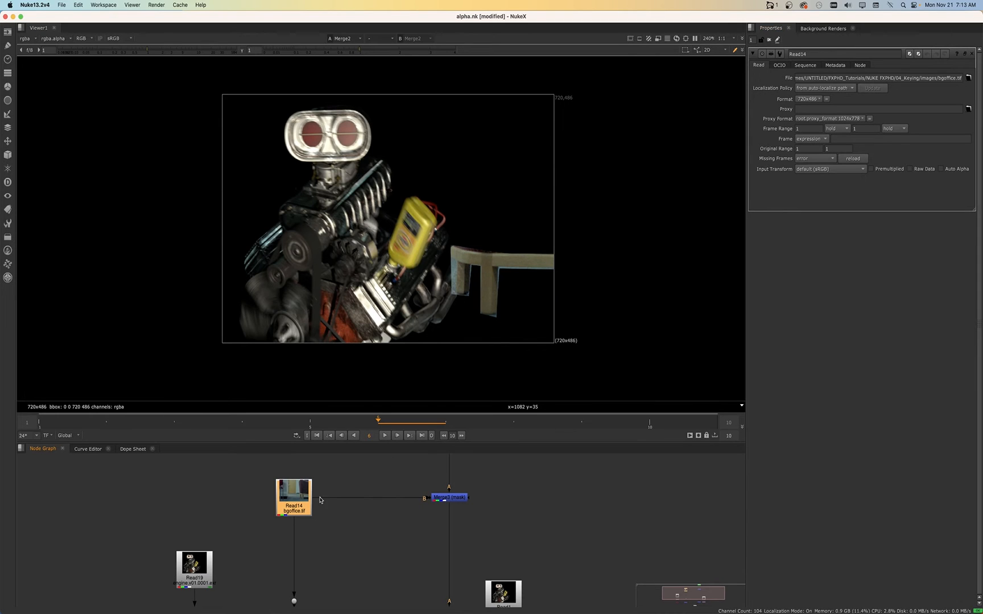
scroll(314, 506, up, 5)
middle_drag(283, 506, 364, 522)
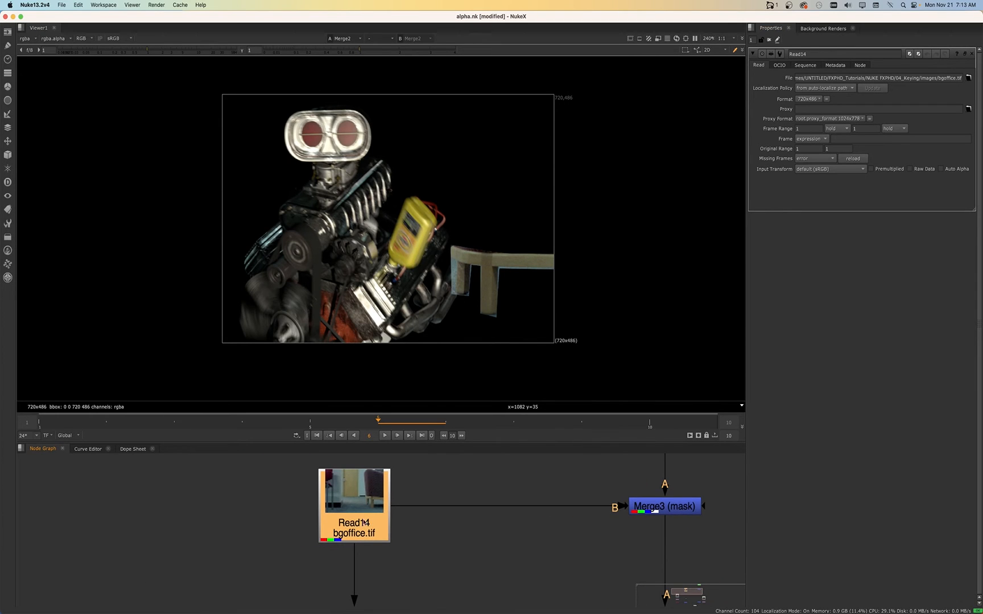
click(388, 563)
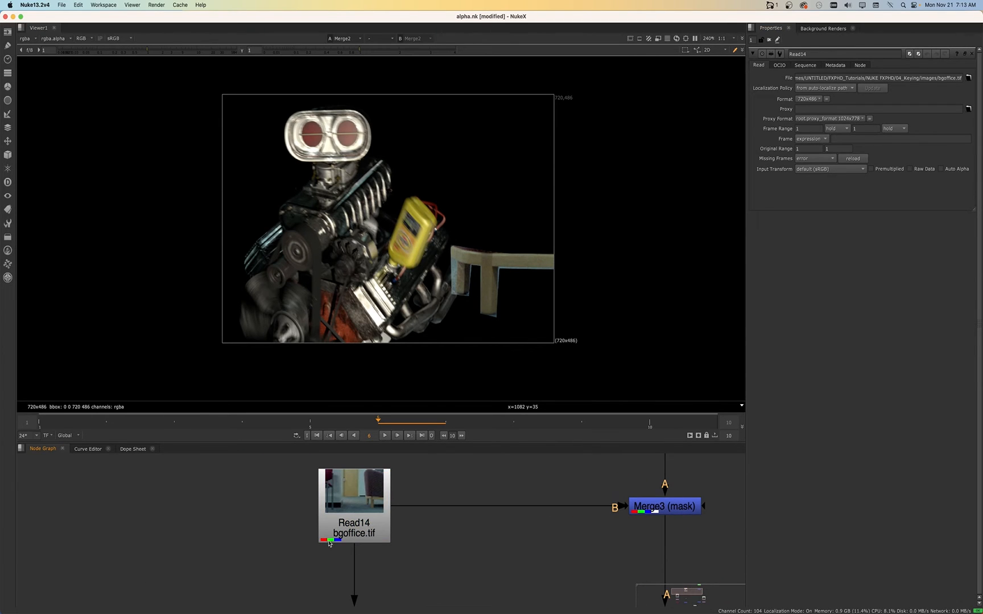
click(941, 170)
click(349, 510)
key(1)
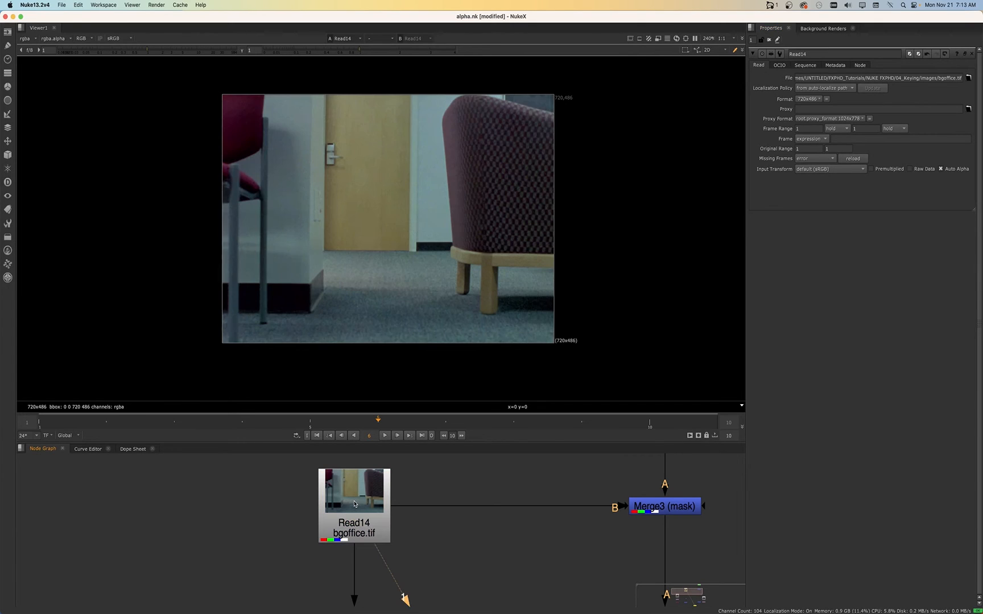
- Check the alpha channel of the Read14 background and return to the colour view
key(a)
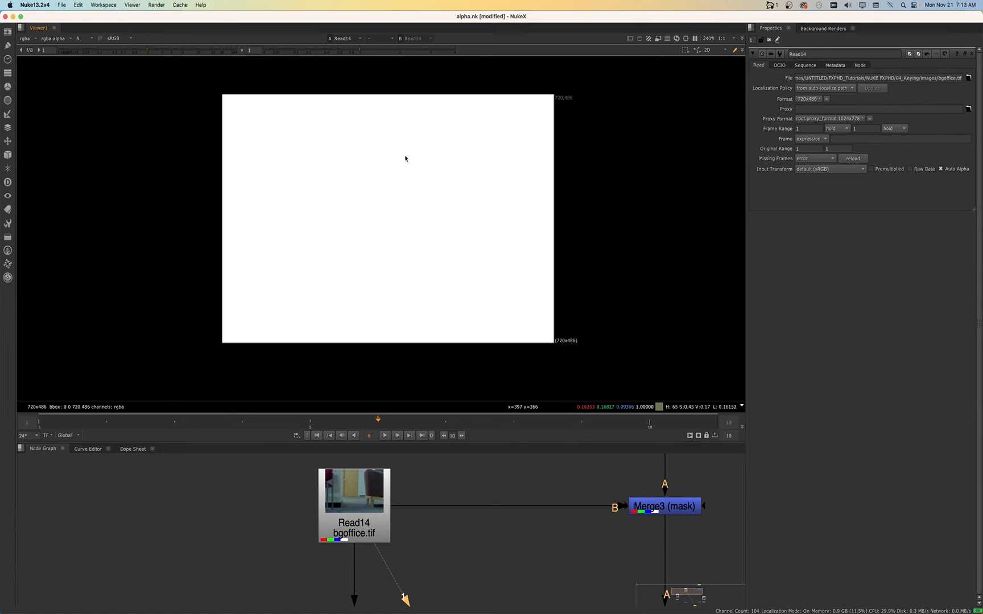
key(a)
- Reconnect Merge2's A input directly to the Read14 background, shift Merge2 closer to it, and view Merge2
scroll(394, 539, down, 8)
middle_drag(410, 566, 431, 548)
scroll(417, 569, up, 3)
click(438, 536)
scroll(434, 510, down, 3)
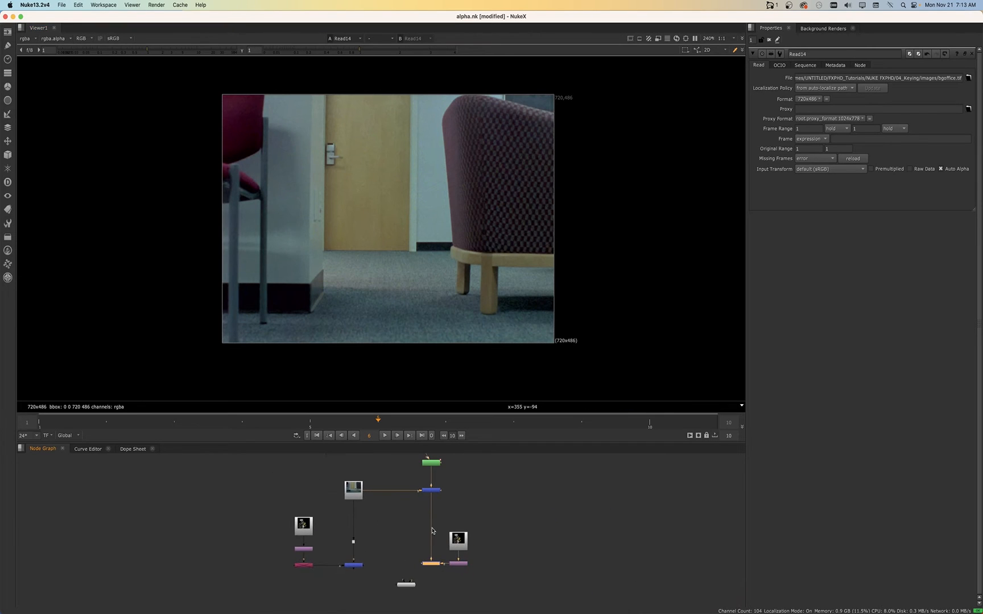
drag(431, 494, 353, 492)
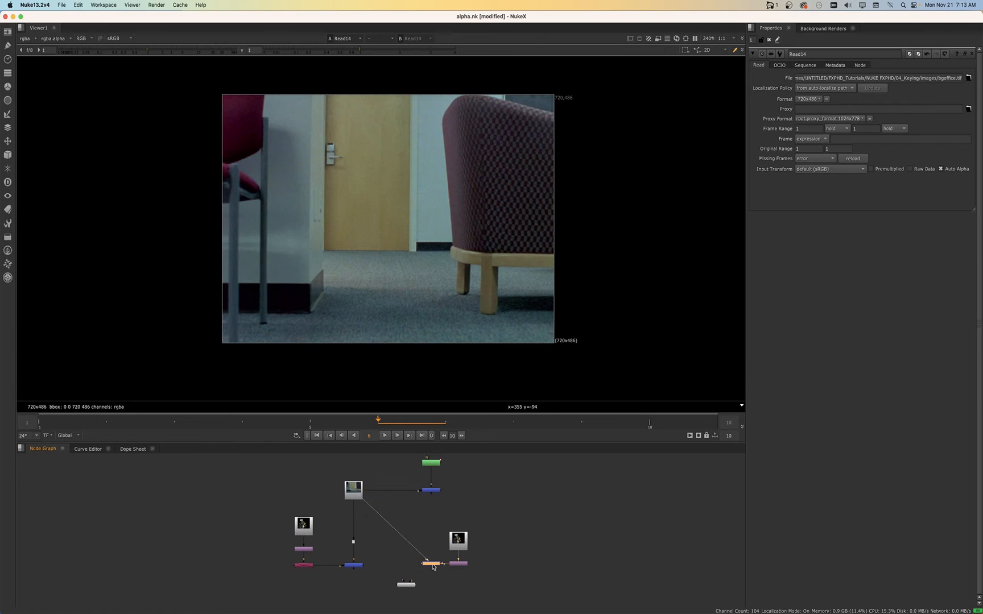
drag(431, 563, 403, 565)
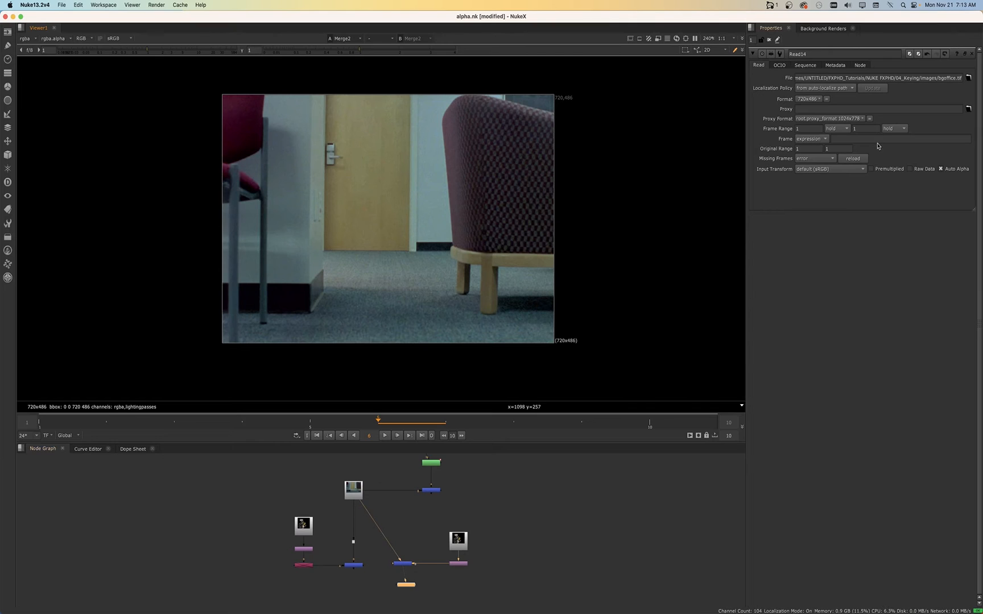
- Toggle Auto Alpha on Read14 off and on to compare its effect on the Merge2 result, ending with it enabled
click(941, 170)
click(941, 169)
click(942, 169)
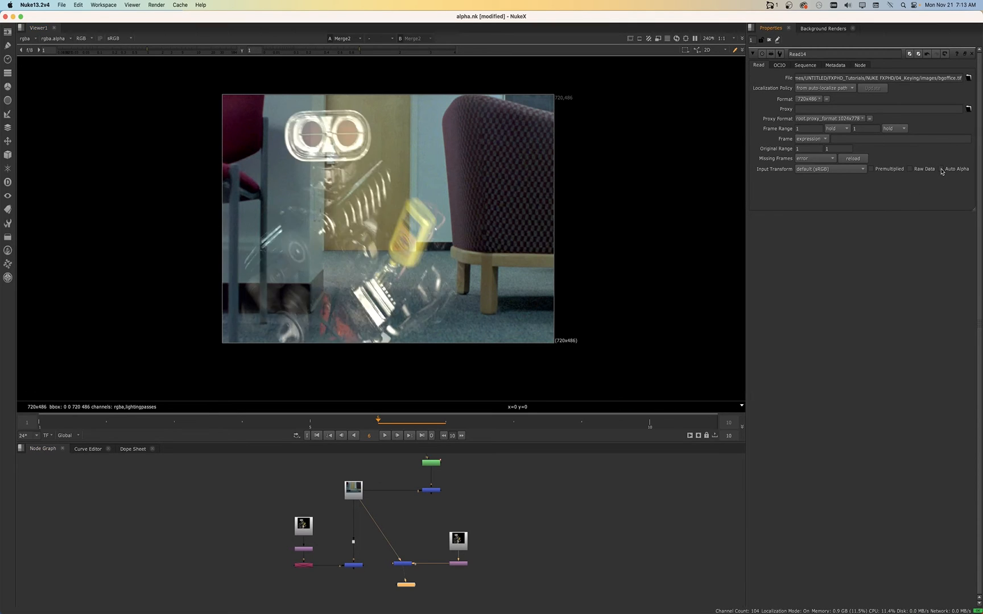
click(941, 170)
click(941, 169)
click(941, 169)
click(941, 169)
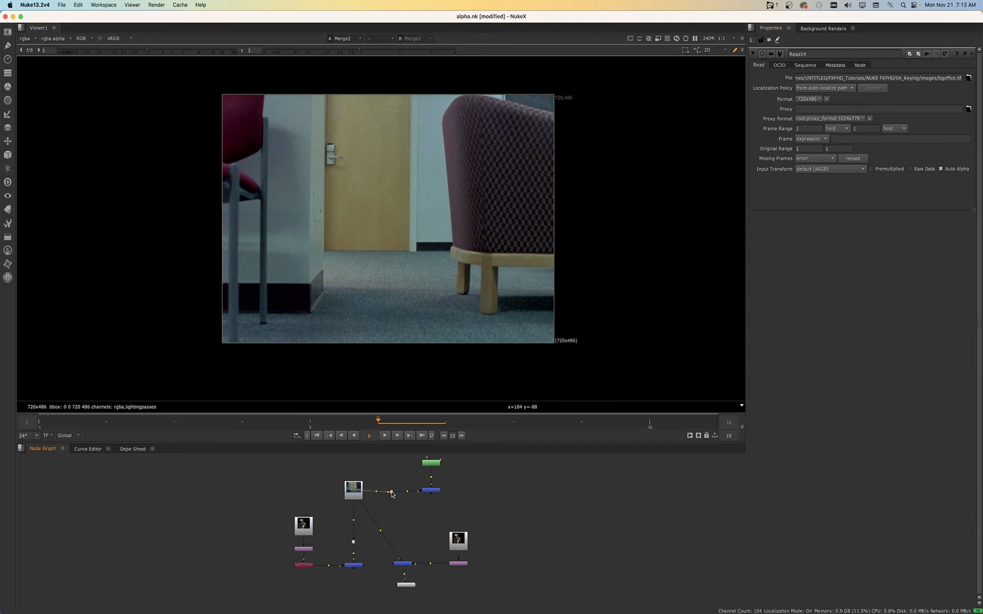
- Insert a Dot beside Read14 on the wire feeding Merge2 and align Merge2 directly beneath that Dot
drag(367, 503, 392, 492)
drag(405, 566, 394, 567)
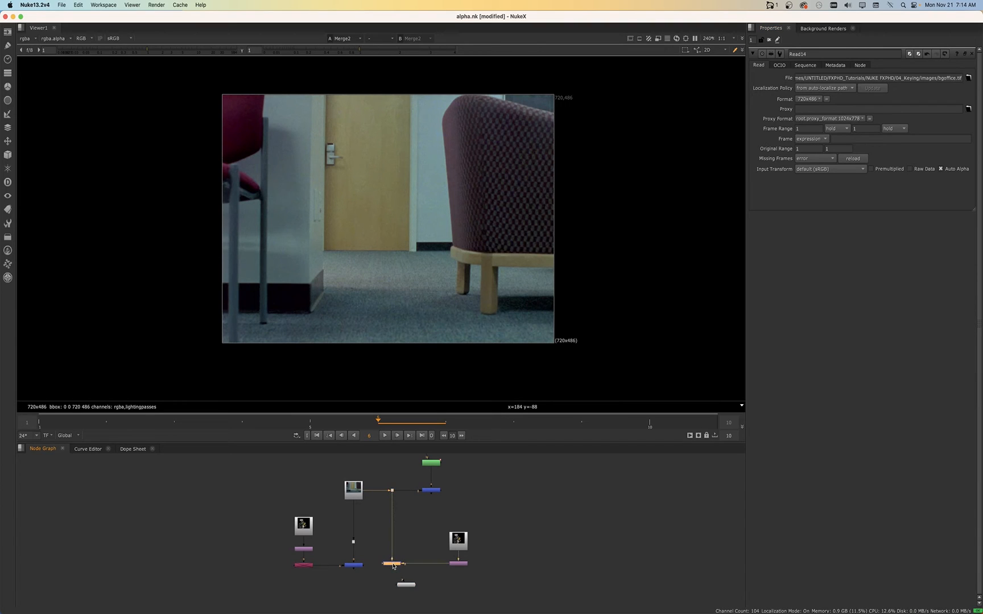
- Disable Auto Alpha on Read14 and display the properties of the Shuffle1 node in the engine branch
click(352, 499)
click(940, 169)
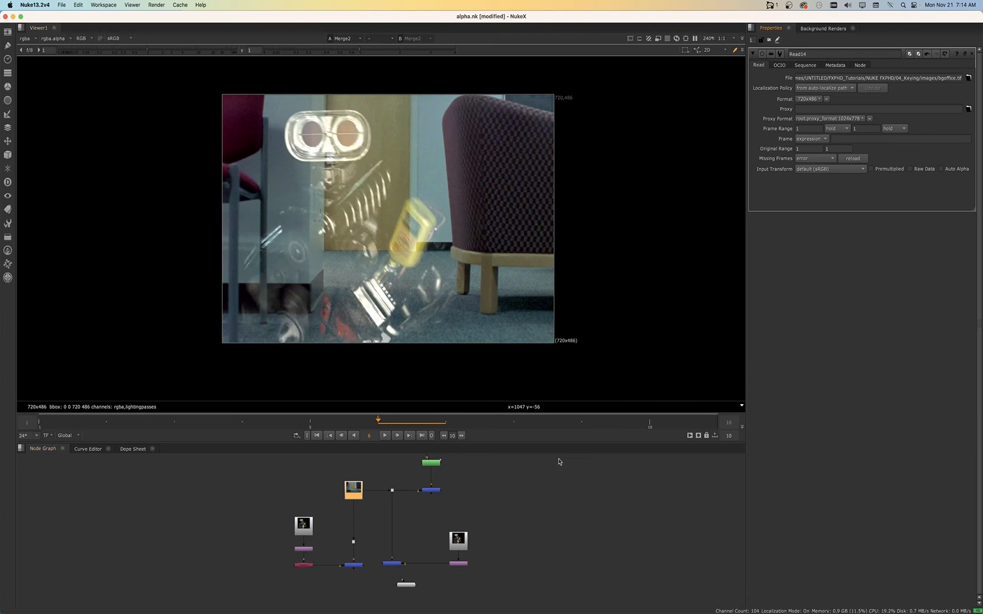
scroll(366, 531, up, 3)
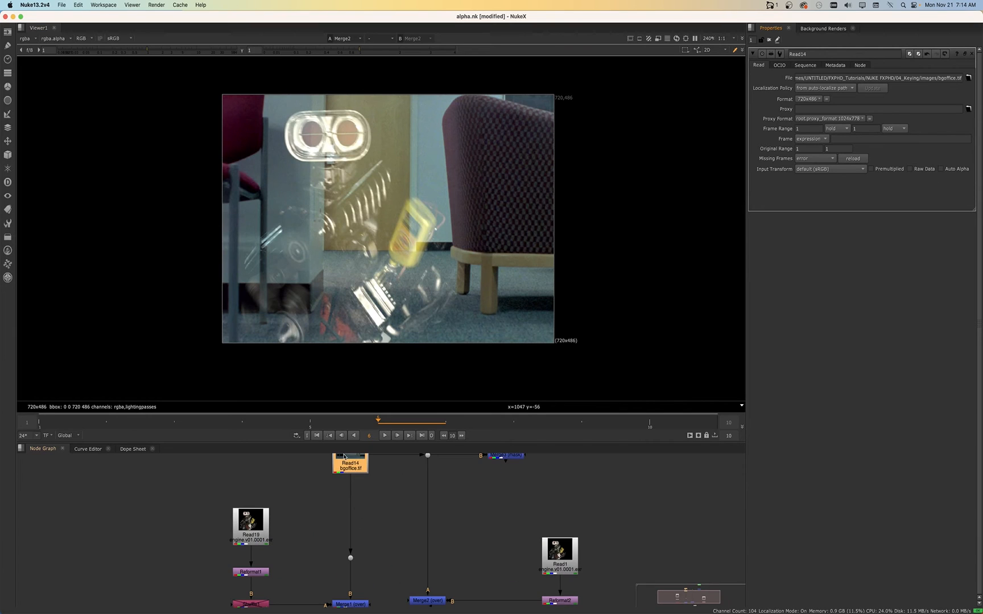
click(387, 532)
middle_drag(250, 588, 256, 556)
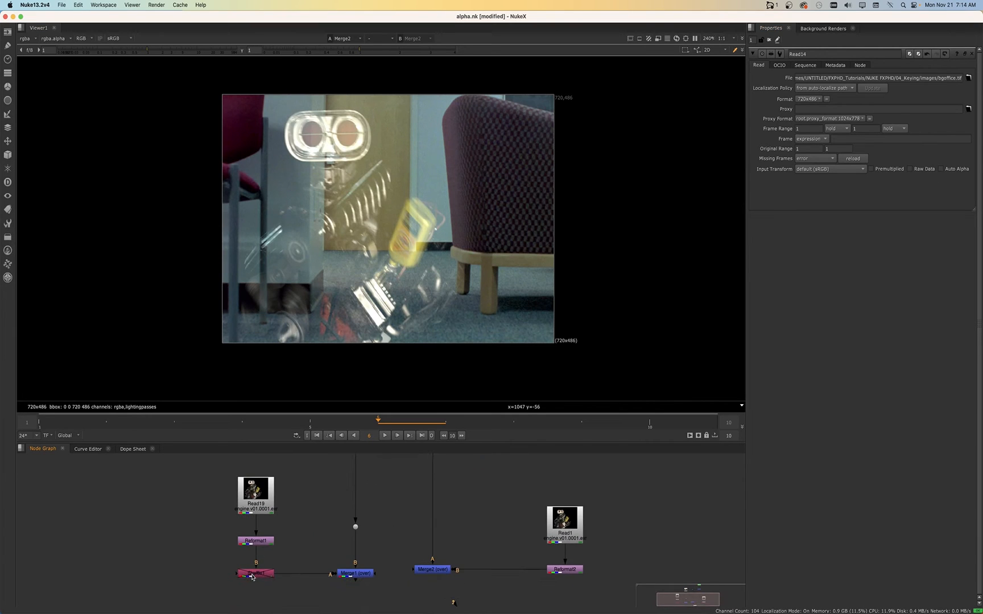
double_click(252, 575)
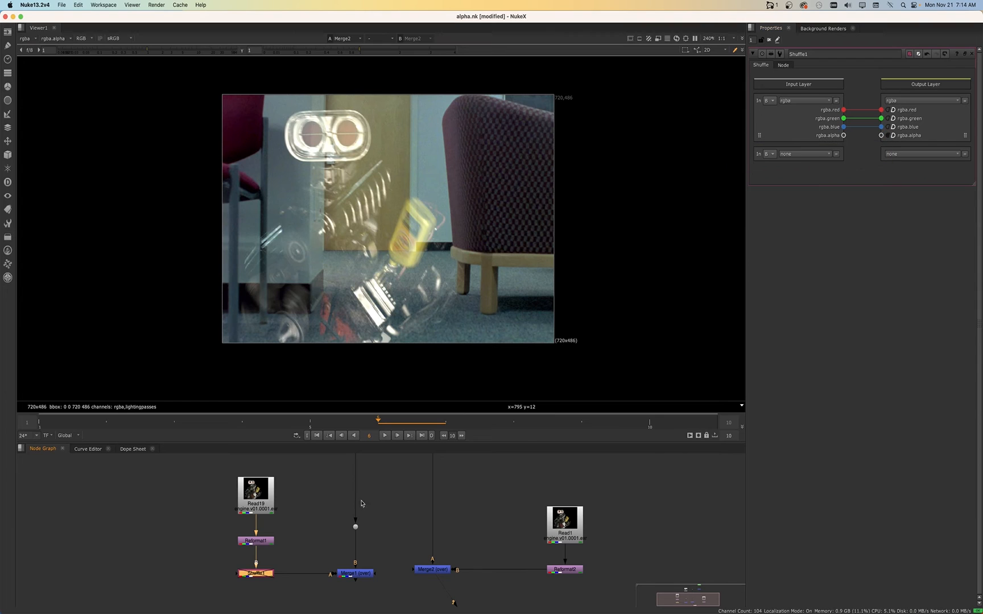
- Add a Shuffle node on the wire between the background's Dot and Merge2
scroll(361, 519, down, 3)
scroll(372, 516, up, 3)
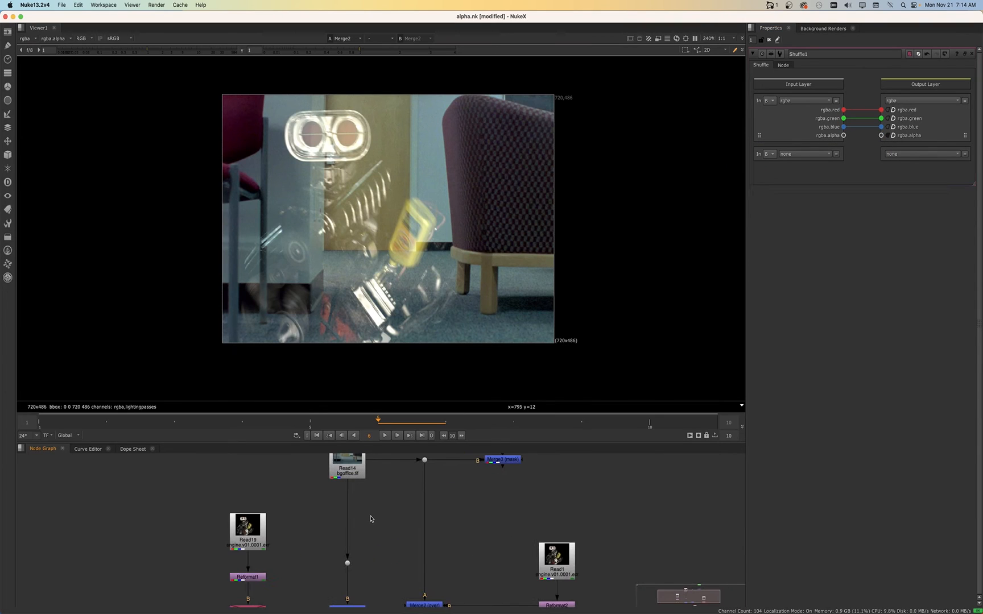
key(Tab)
text(shu)
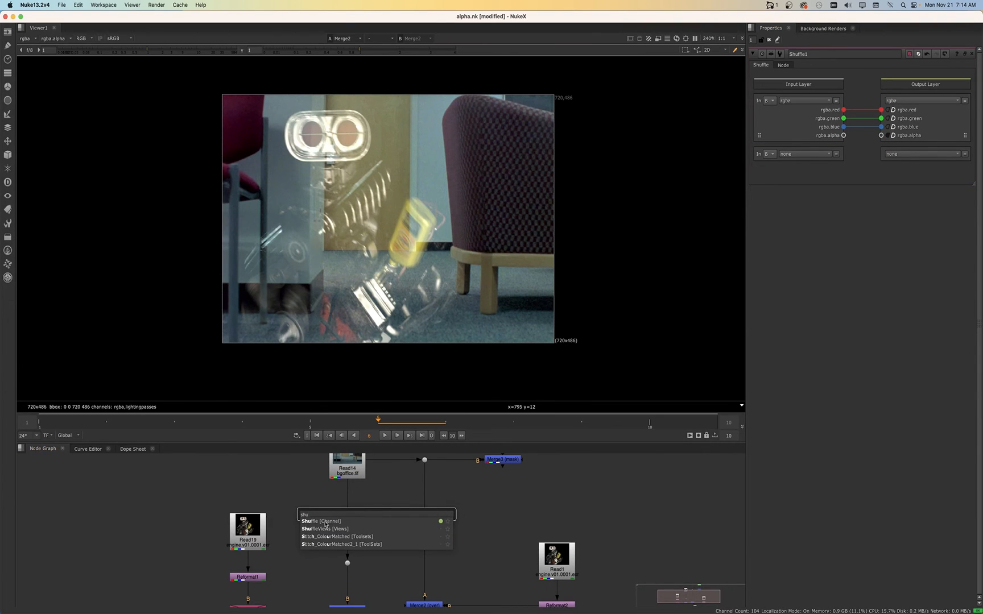
click(344, 521)
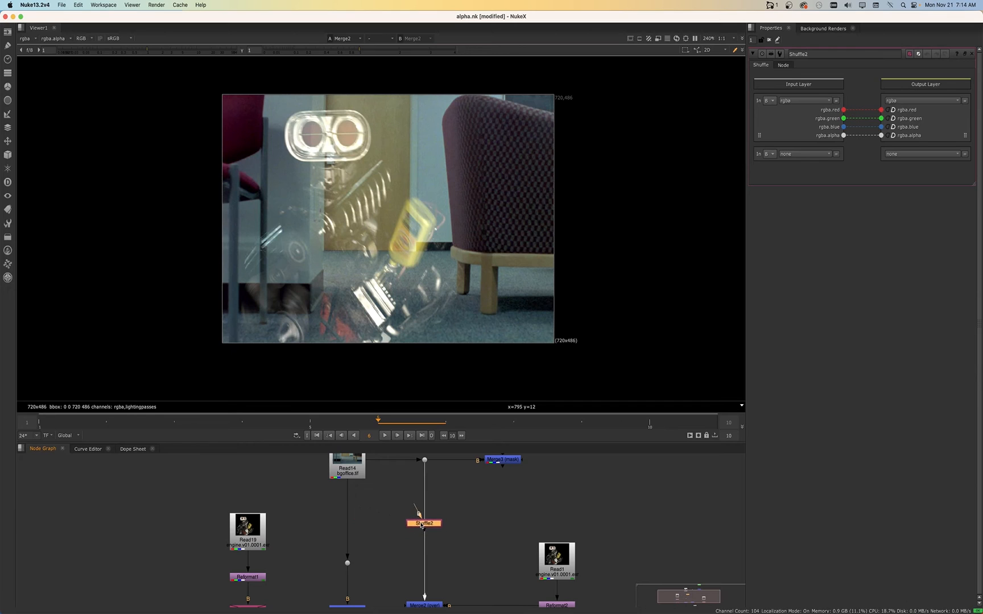
click(423, 524)
scroll(415, 567, down, 1)
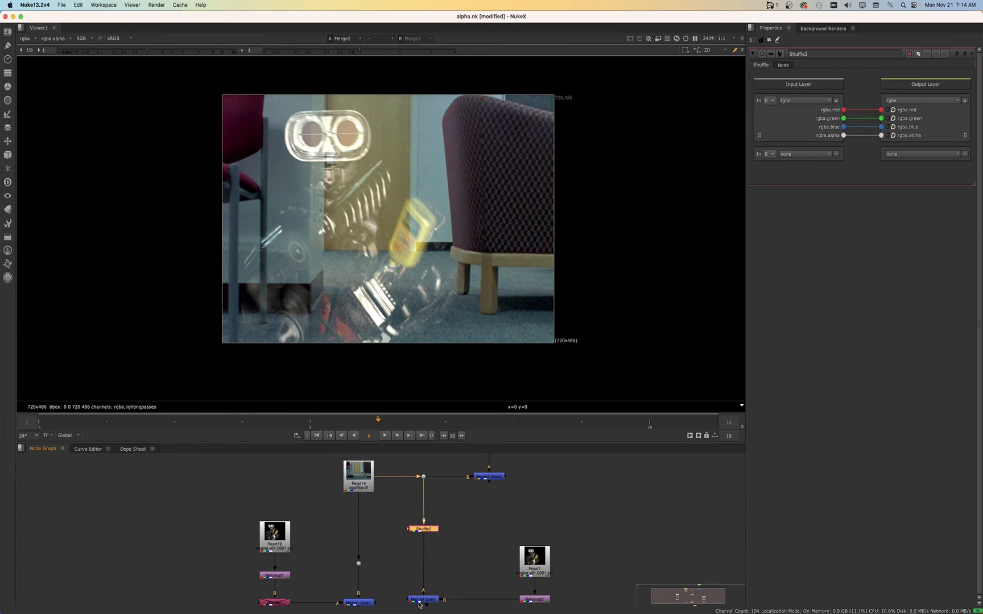
- Set the rgba.alpha output of Shuffle2 to white to give the background a solid alpha
click(419, 601)
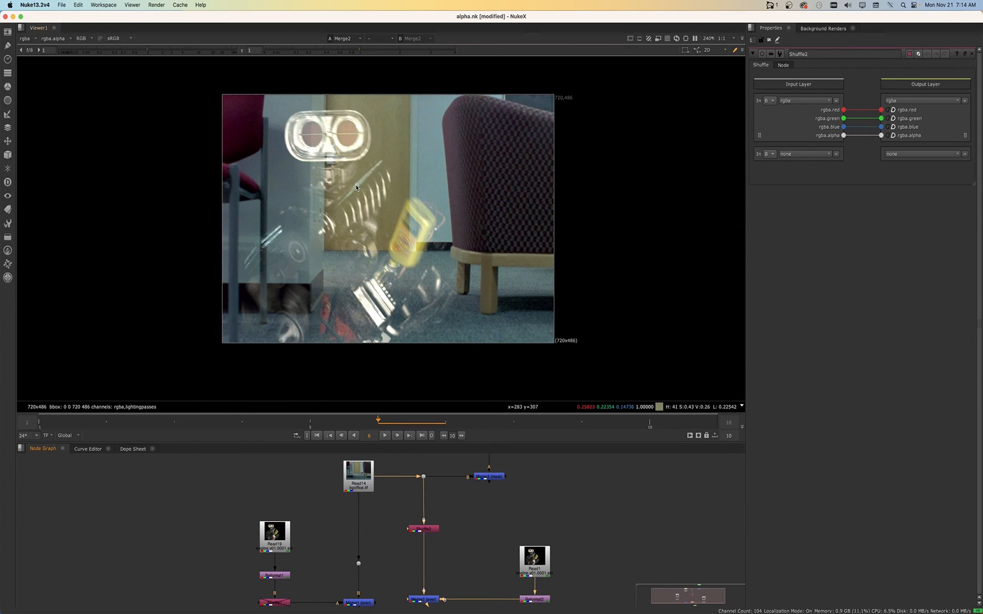
double_click(348, 484)
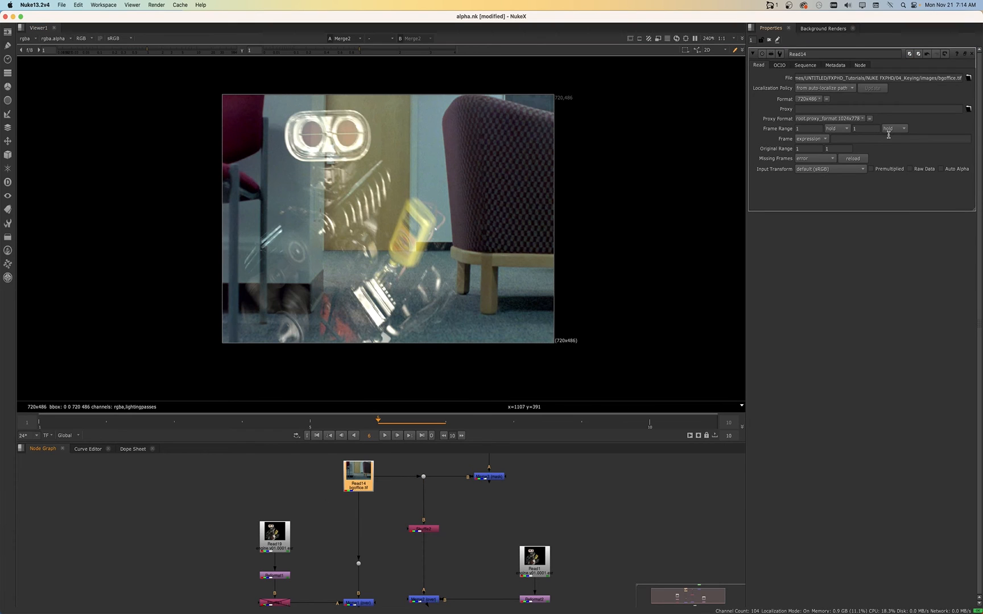
double_click(423, 529)
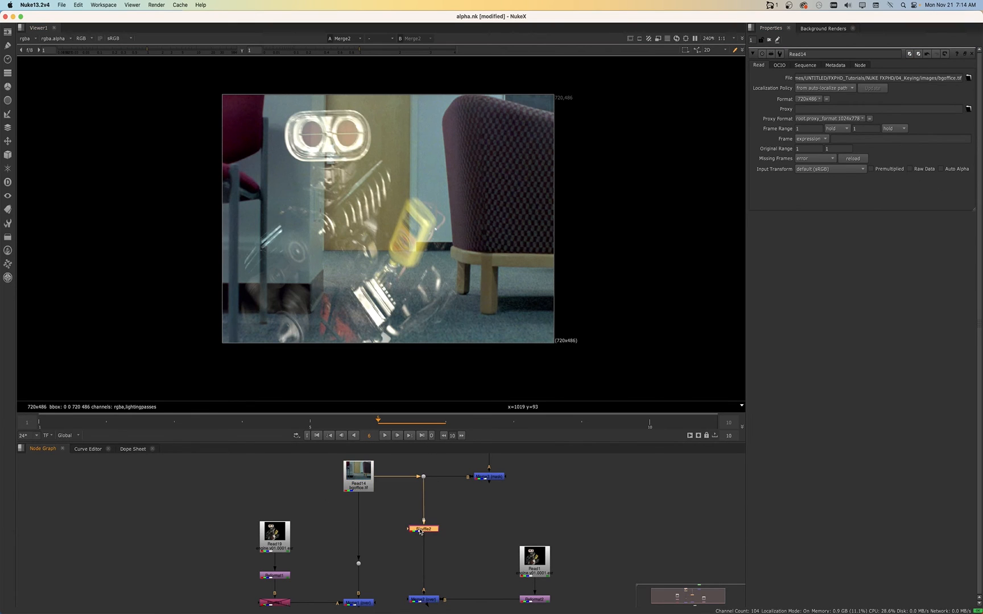
click(425, 601)
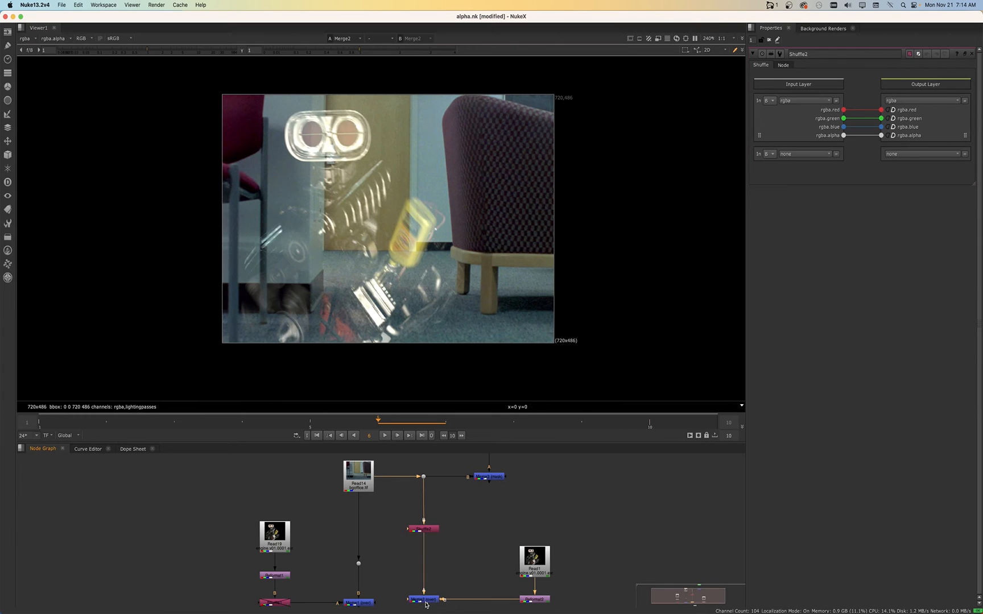
click(422, 530)
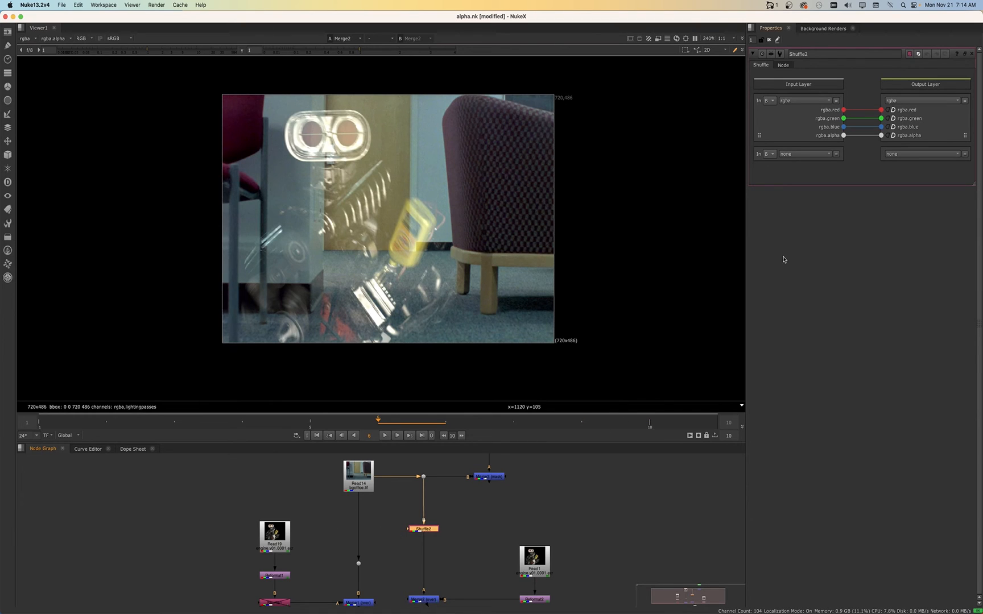
click(893, 136)
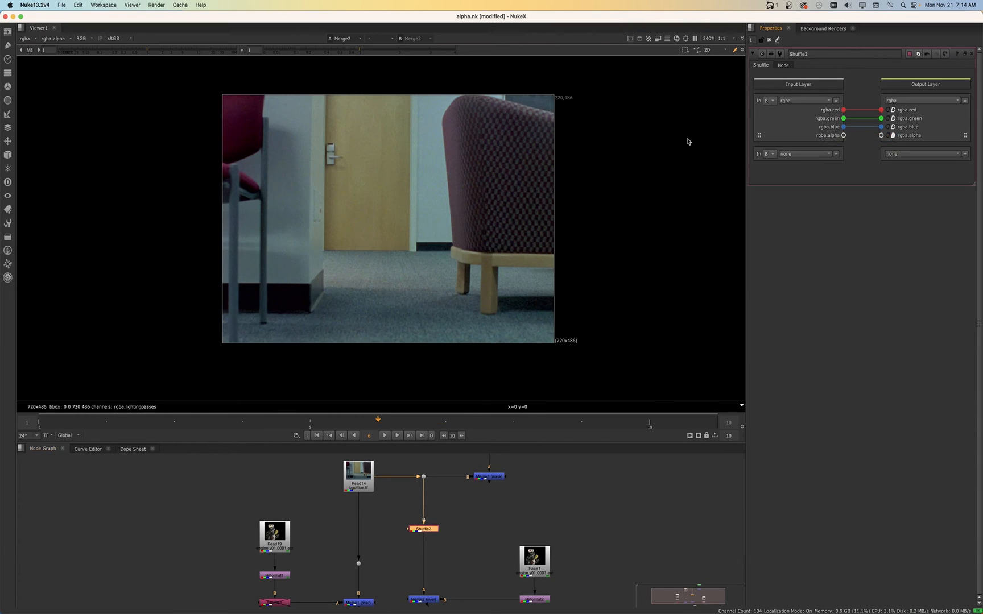
- Disable Shuffle2 to compare the merge without the added alpha, and connect Merge2 to viewer input 2
scroll(390, 535, down, 3)
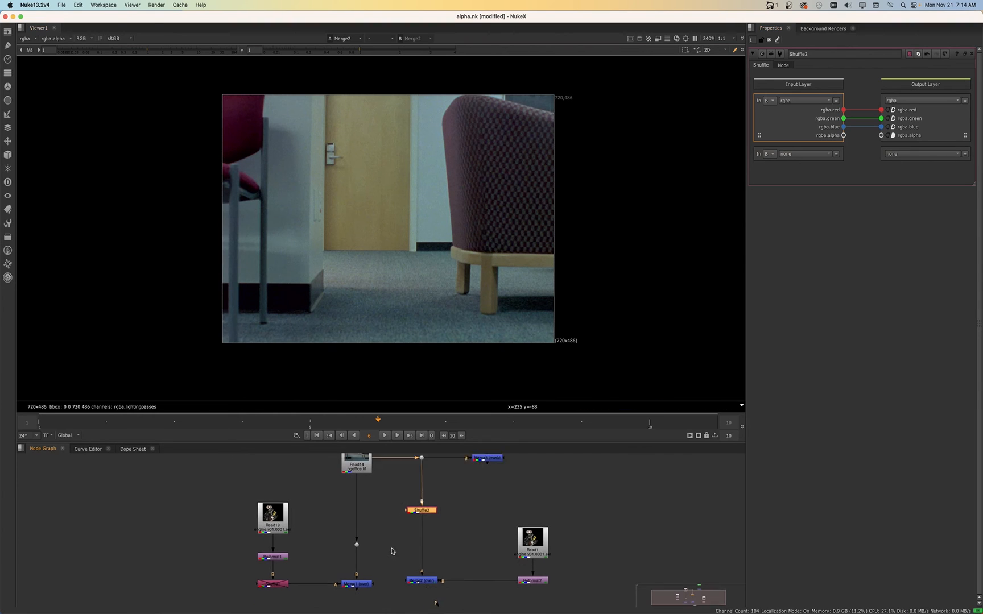
click(427, 575)
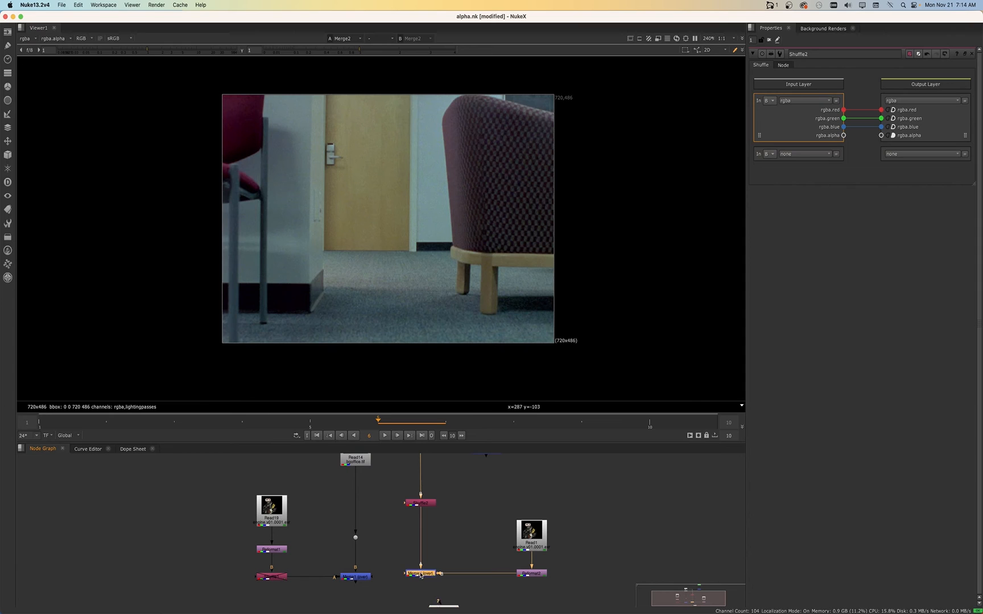
click(424, 504)
key(d)
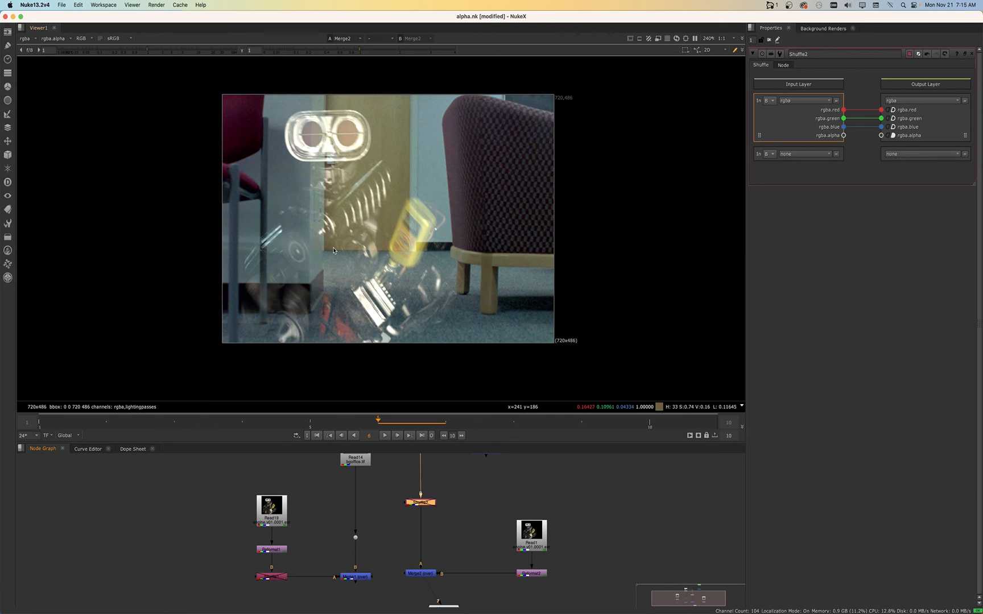
click(415, 574)
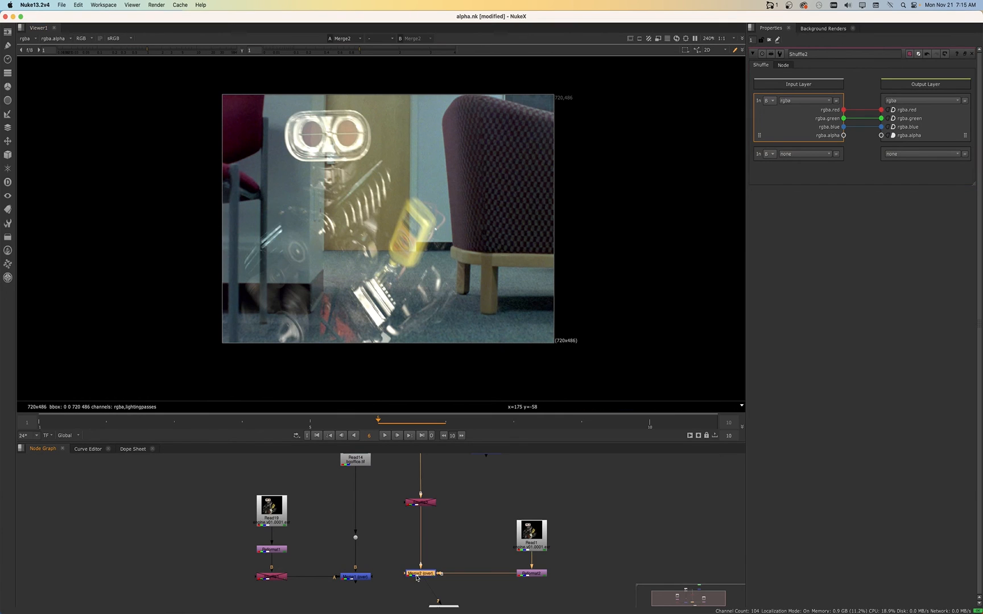
key(2)
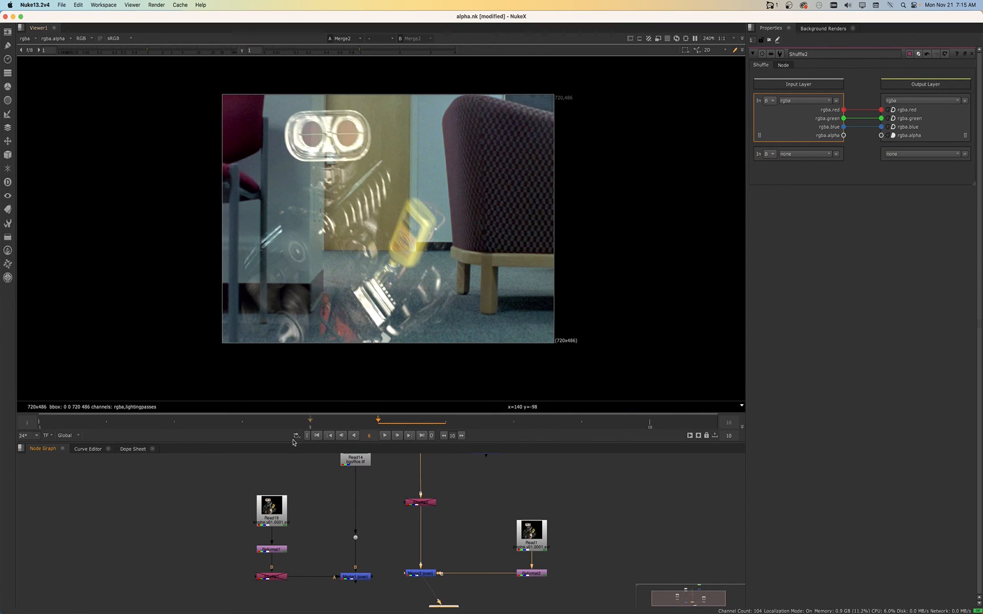
- Move the Read19 engine branch with Merge1 and its Dot so the Dot sits level with Read14
scroll(296, 533, down, 2)
drag(243, 495, 263, 503)
click(328, 545)
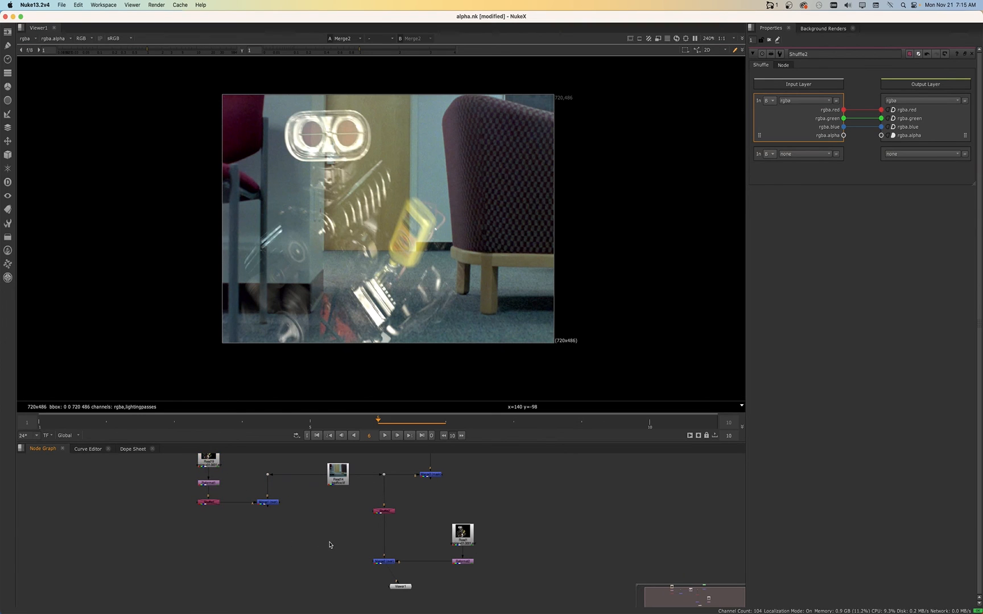
- Add a Grade node below Read14, fed by that background, and connect its mask input to Shuffle1
key(g)
drag(329, 538, 335, 499)
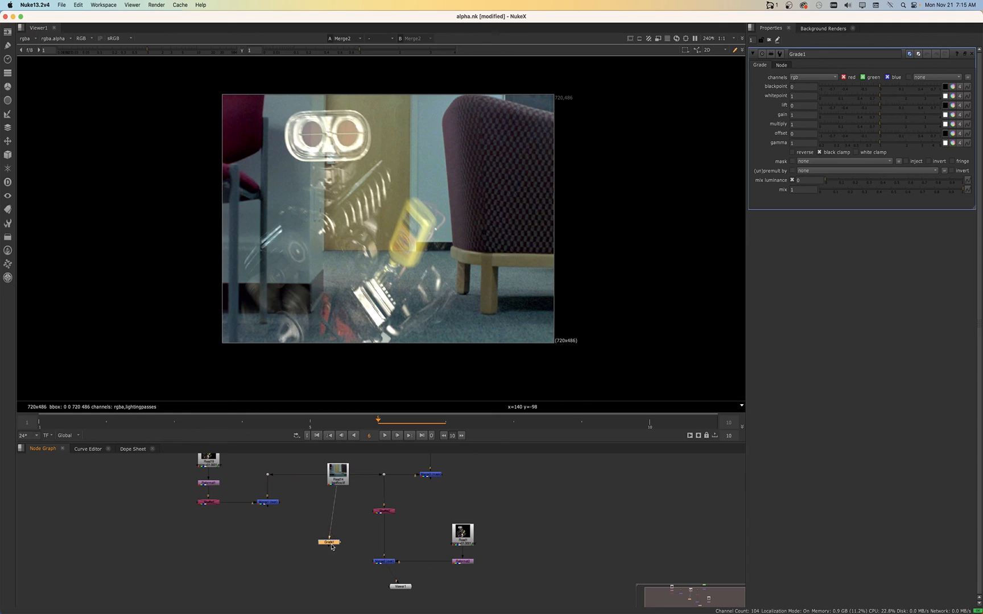
drag(331, 547, 206, 505)
drag(208, 504, 209, 505)
scroll(255, 556, down, 3)
scroll(315, 555, up, 3)
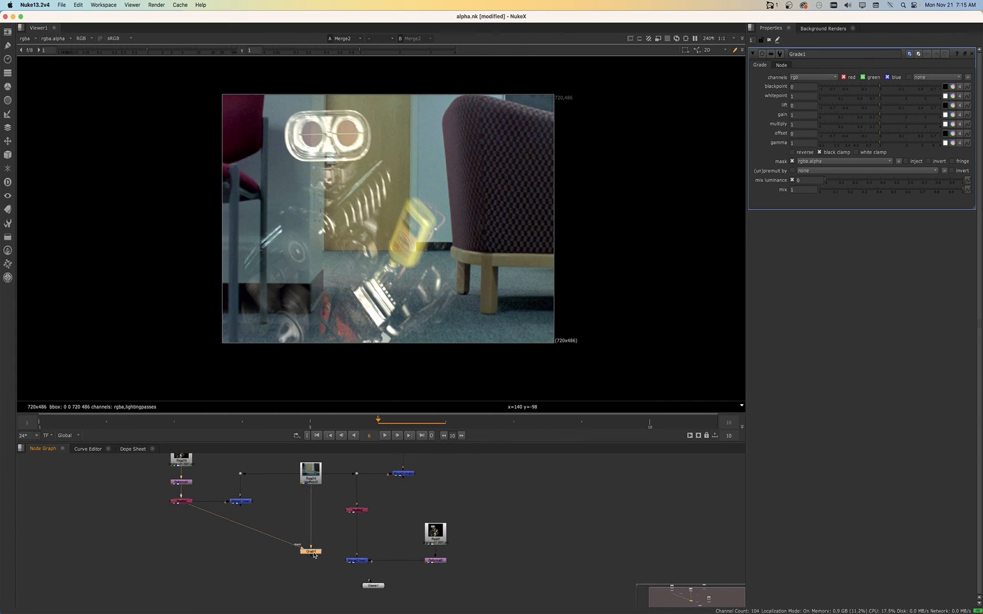
- View Grade1 and set its gain to red 1.783334, green -0.366667 and blue -0.366667
key(1)
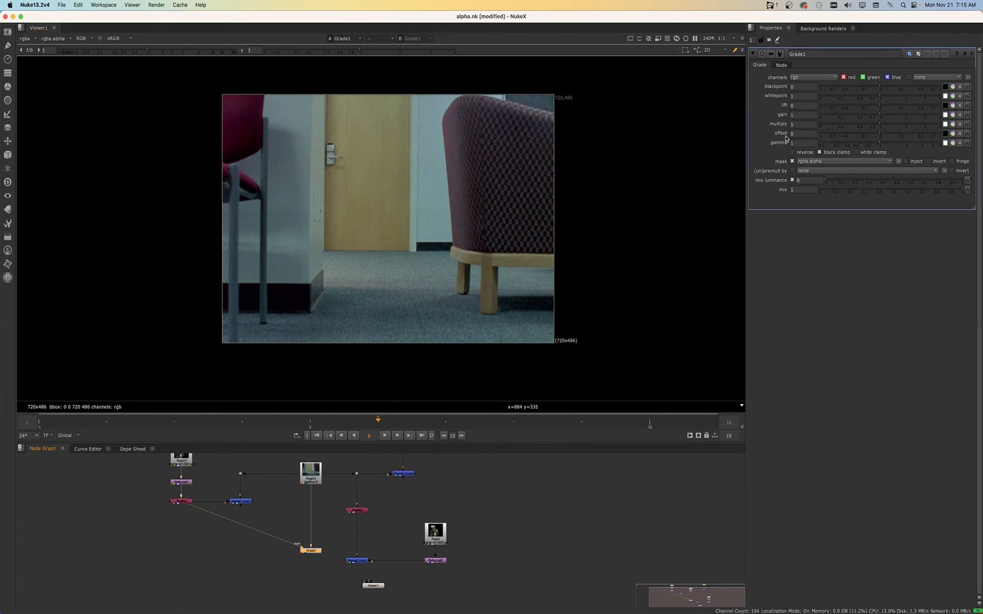
click(954, 117)
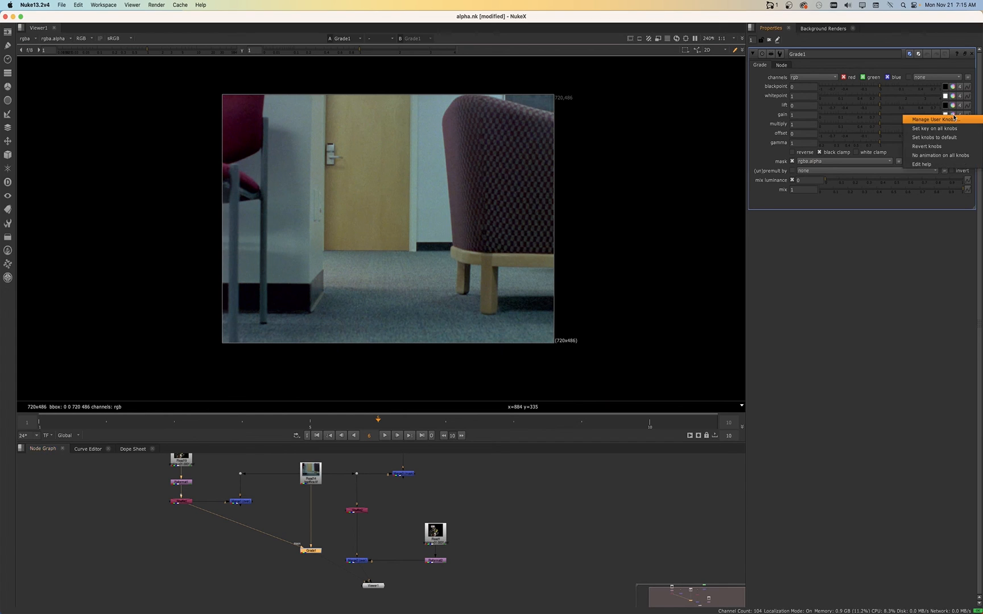
click(947, 119)
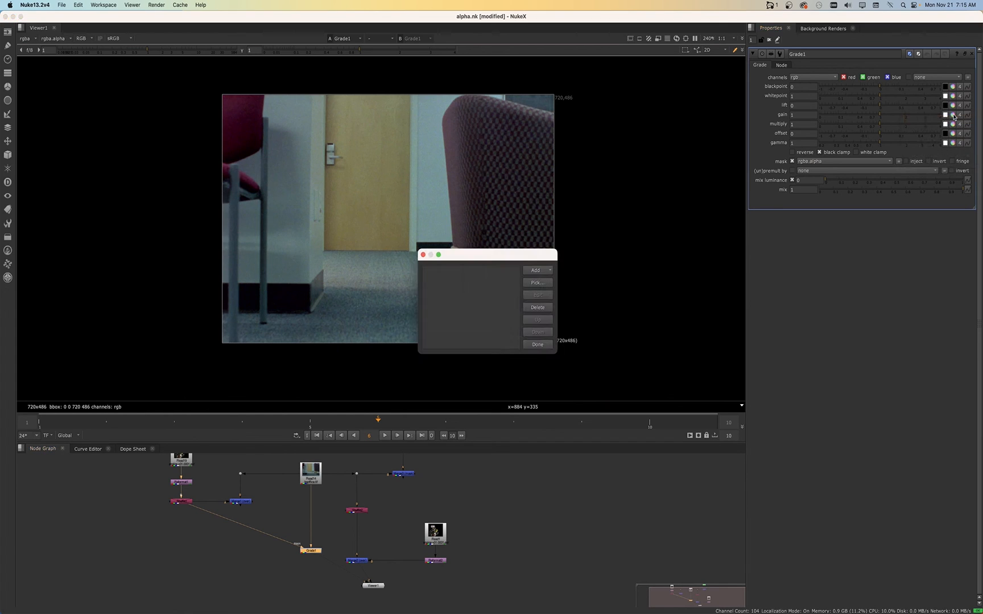
click(423, 254)
click(953, 115)
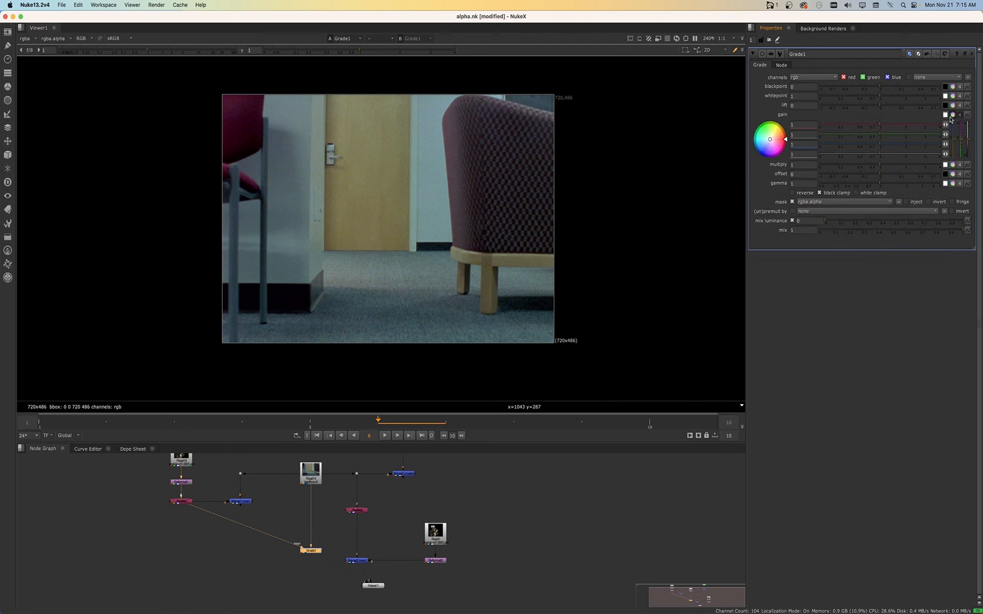
drag(886, 127, 969, 151)
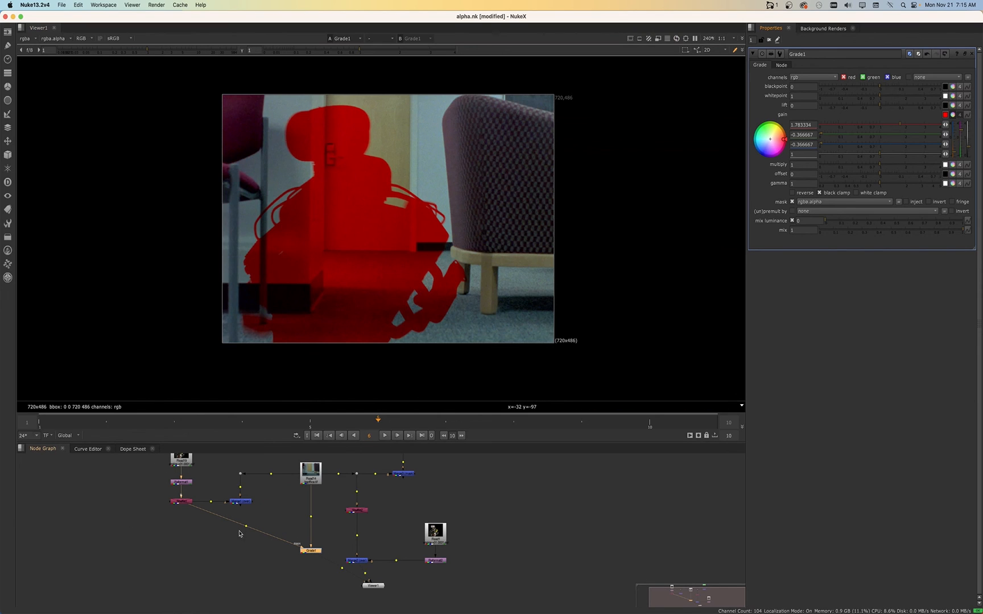
- Insert a Dot on Grade1's mask wire below Shuffle1 and line Grade1 up level with it
ctrl+drag(243, 527, 178, 533)
scroll(182, 558, down, 3)
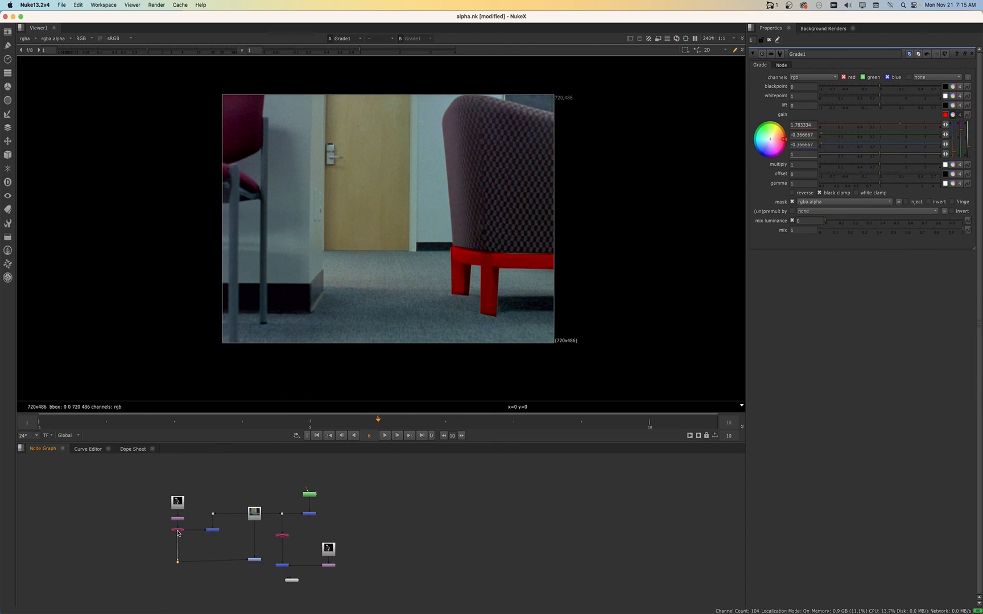
click(254, 560)
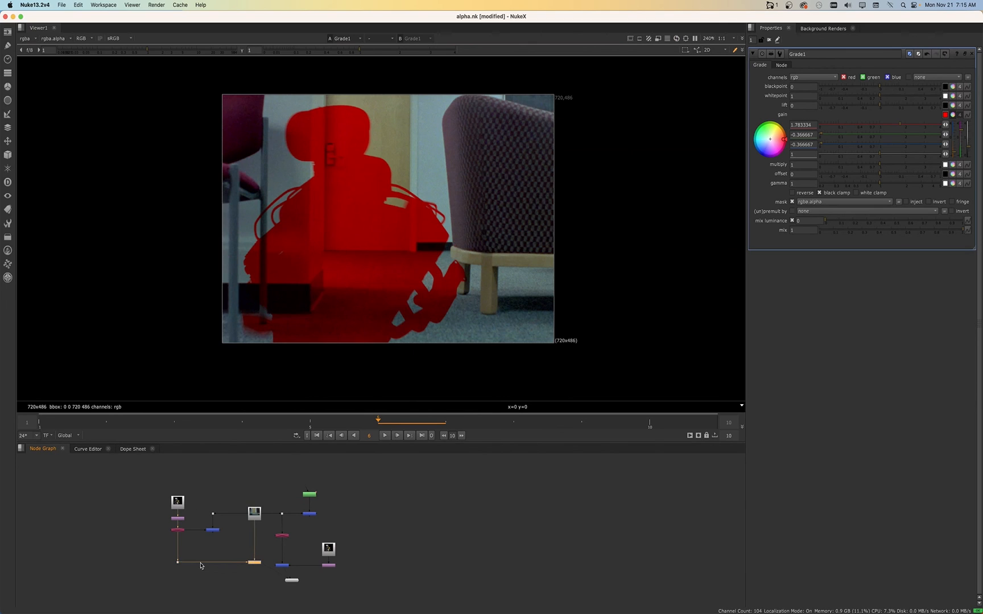
scroll(202, 563, up, 2)
scroll(248, 559, down, 3)
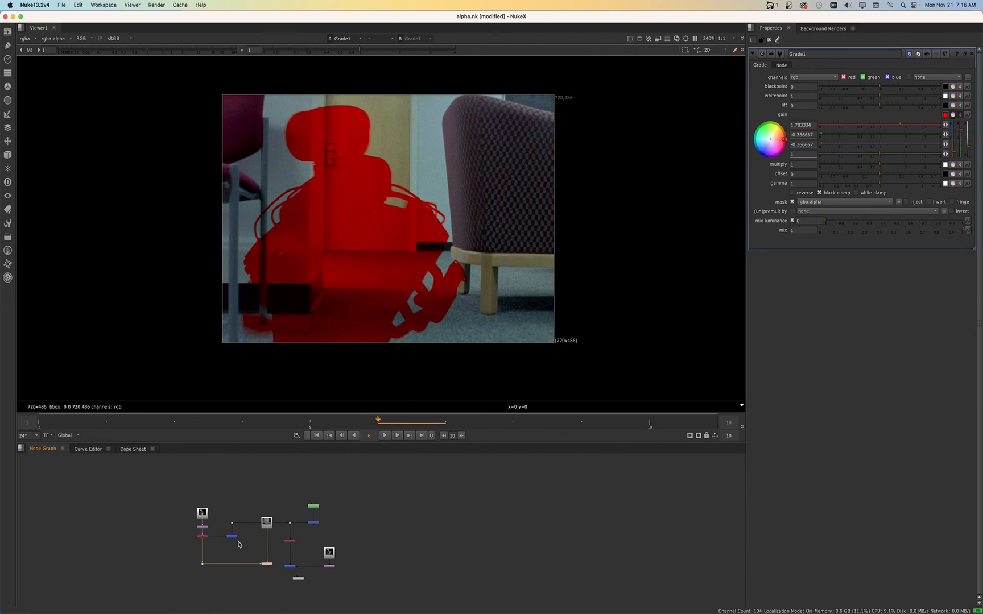
middle_drag(239, 542, 273, 545)
scroll(261, 526, down, 1)
scroll(343, 505, up, 2)
scroll(319, 515, up, 3)
middle_drag(449, 468, 564, 430)
middle_drag(342, 563, 376, 520)
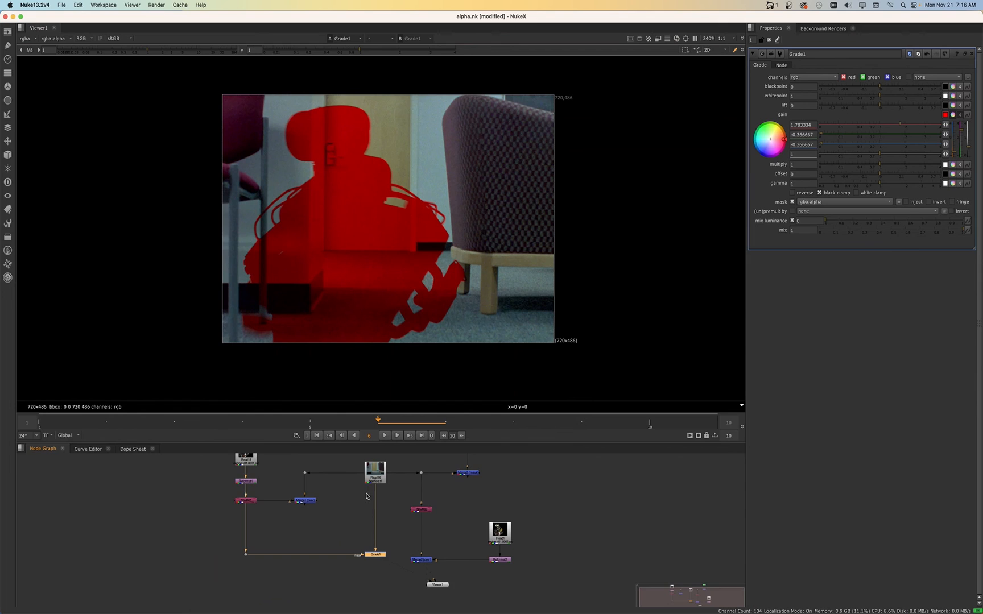
scroll(366, 494, down, 3)
alt+drag(363, 558, 362, 572)
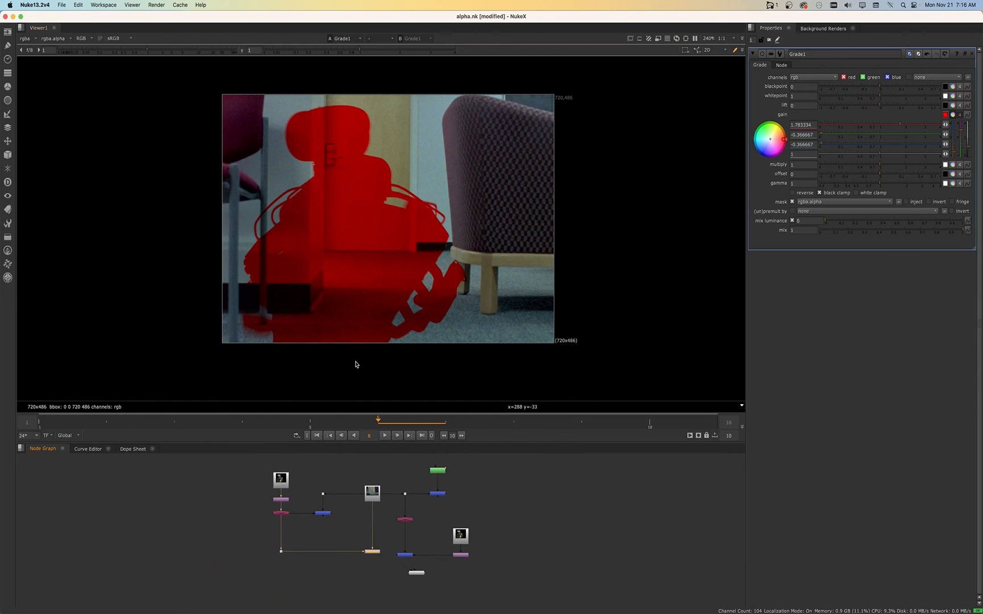